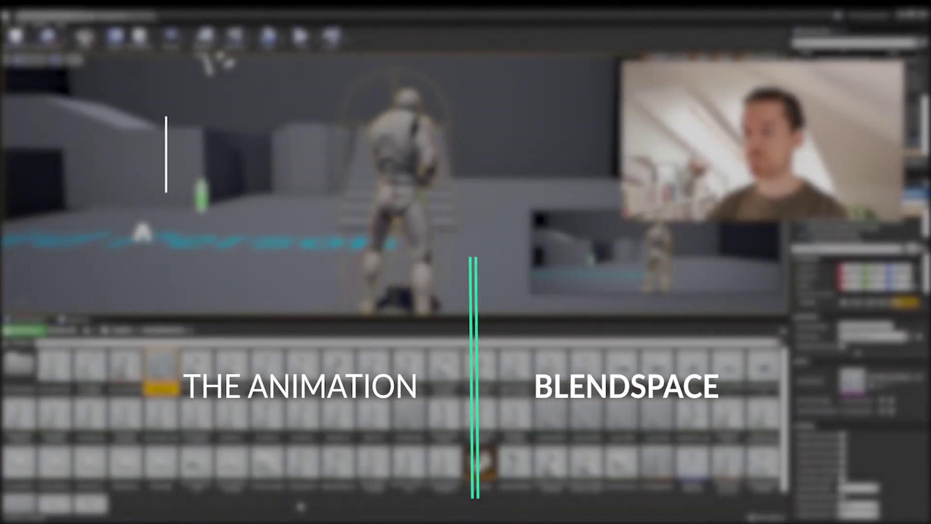
Create a Blend Space animation asset in the AnimStarterPack folder, using the UE4_Mannequin_Skeleton from AnimStarterPack.
right_click(300, 503)
mouse_move(353, 400)
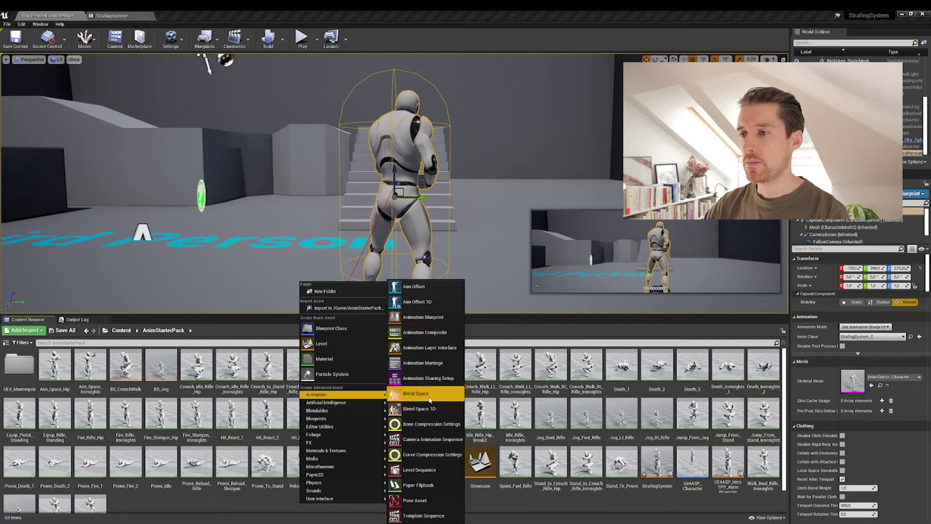
left_click(447, 394)
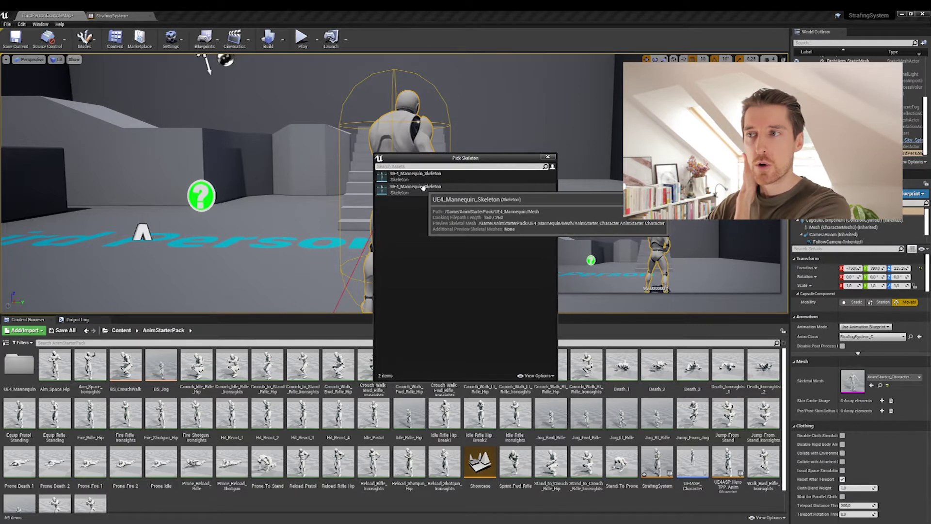
left_click(423, 187)
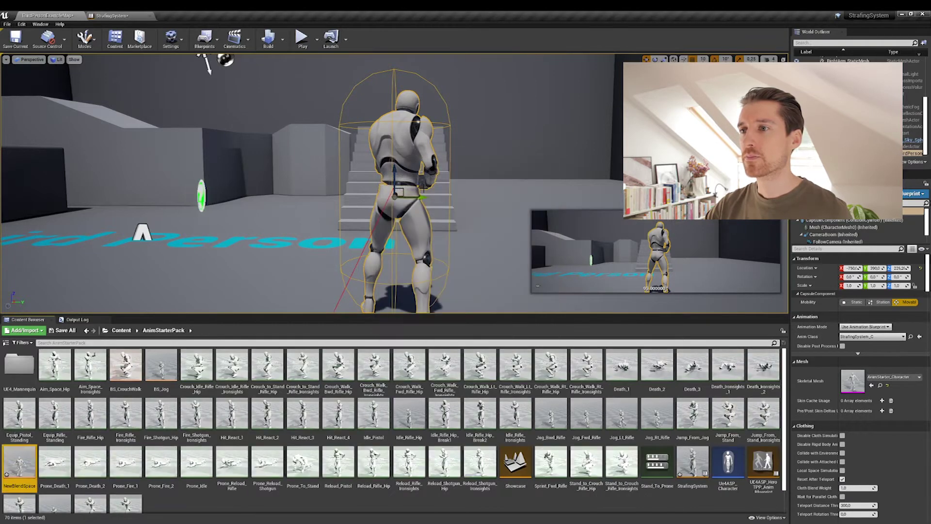
Rename the new blend space asset as StrafeBS.
right_click(30, 483)
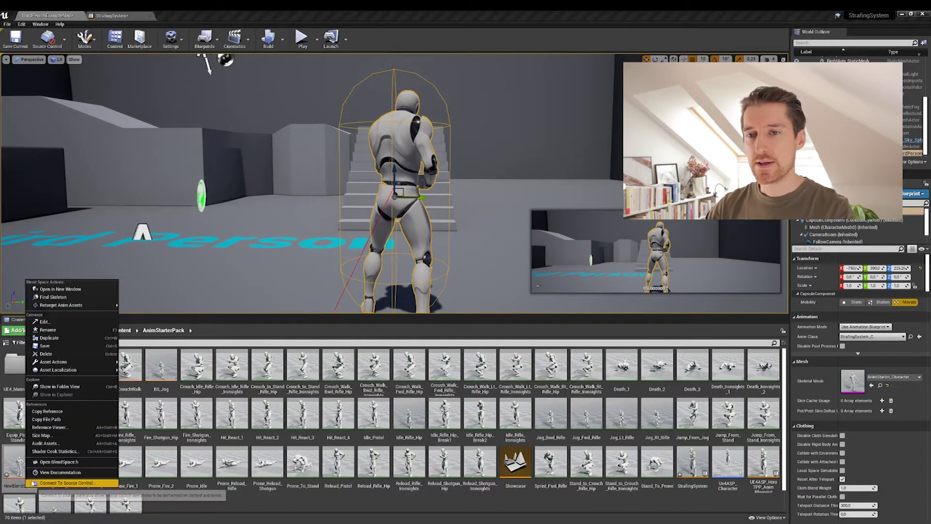
left_click(54, 333)
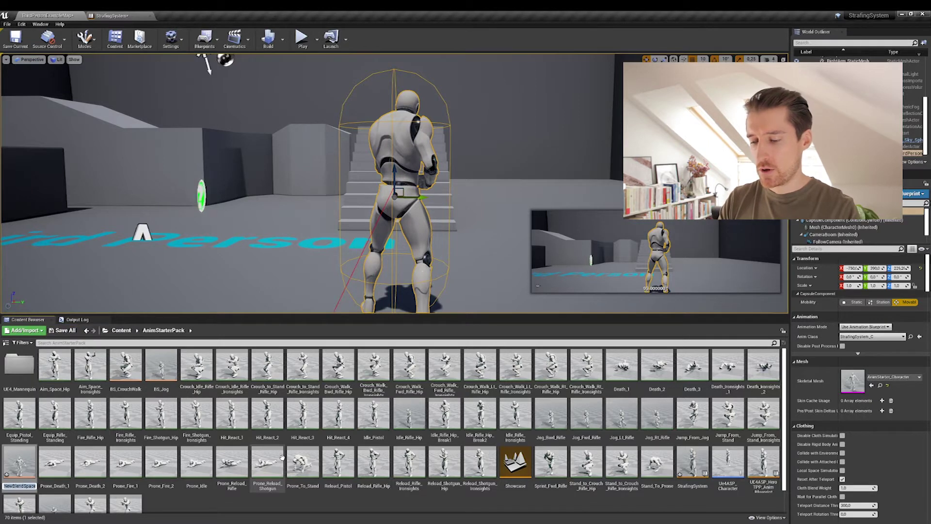
type("StrafeBS")
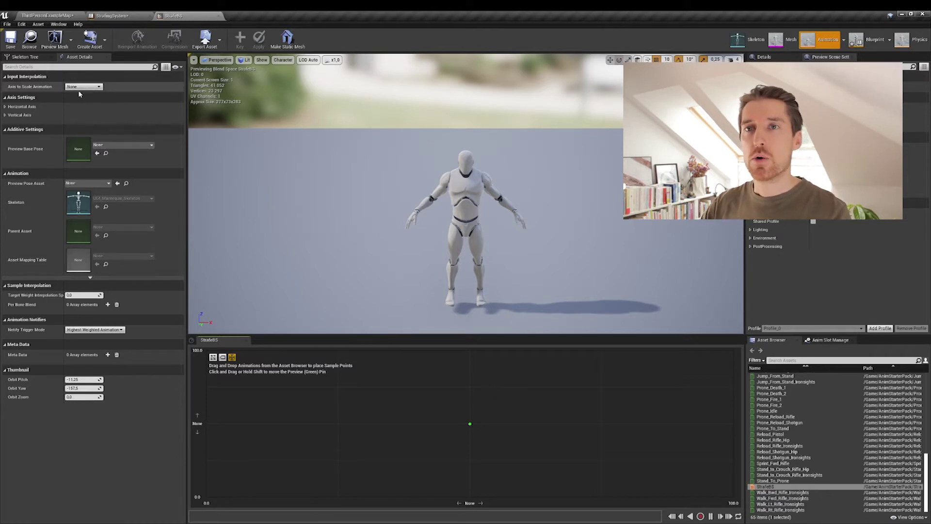
Name the blend space's horizontal axis Direction and set its range from -180 to 180.
left_click(5, 107)
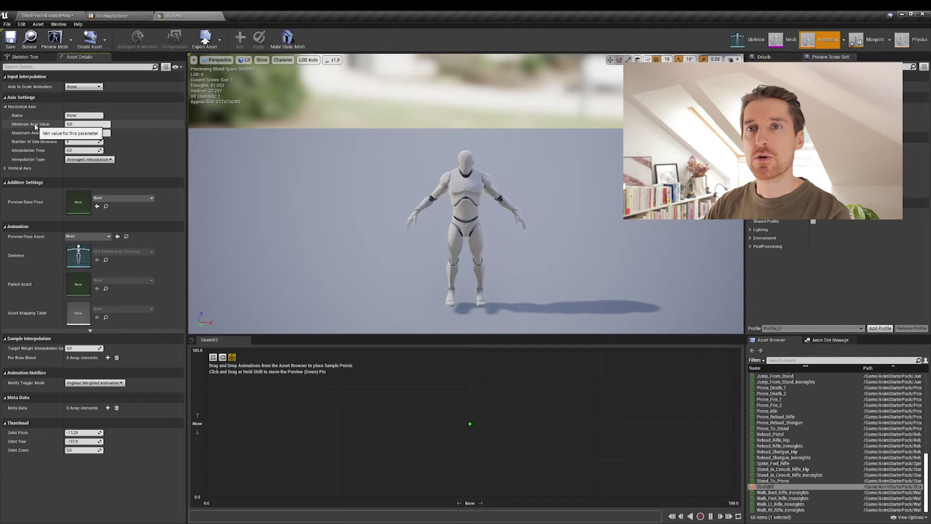
left_click(83, 116)
type("D")
type("Direction")
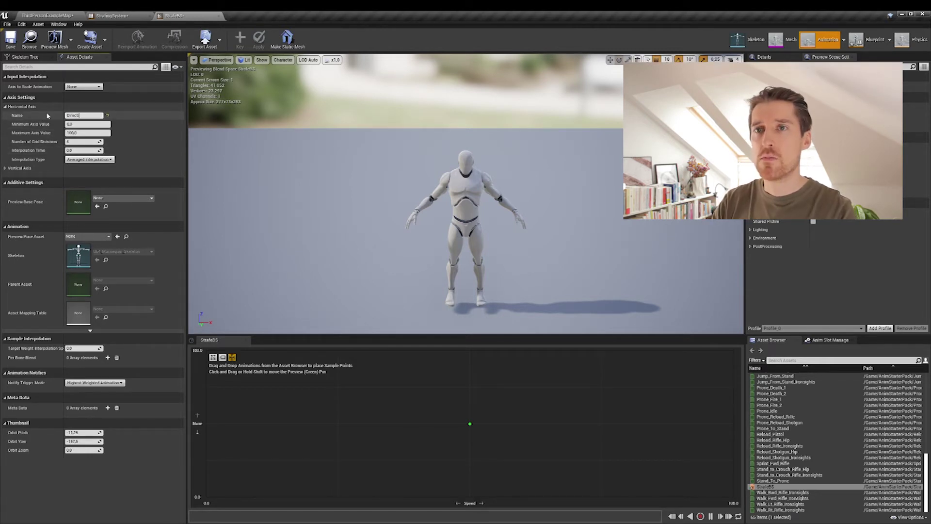
left_click(73, 124)
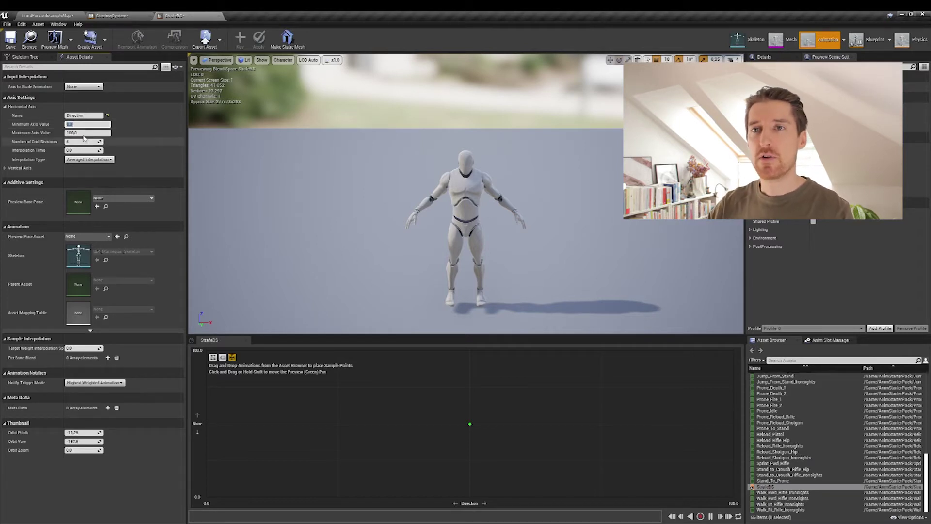
type("-180")
key("Return")
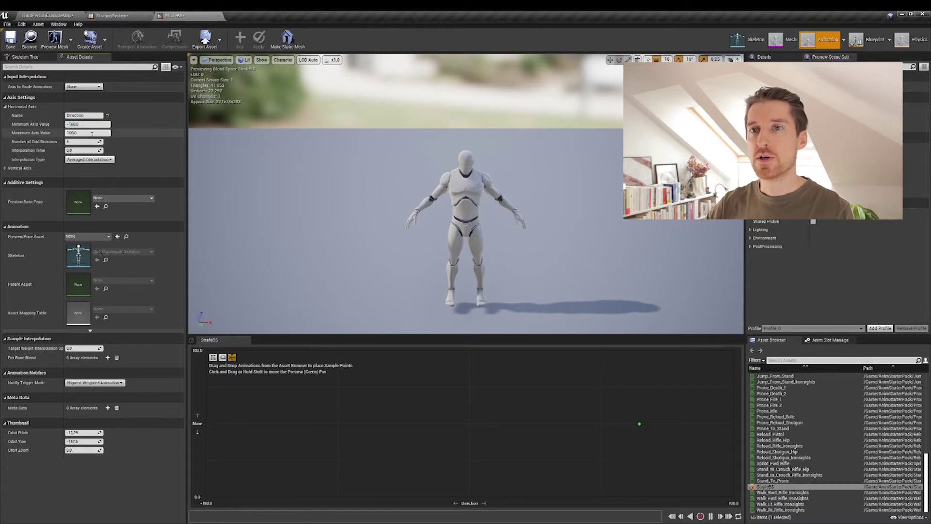
left_click_drag(91, 133, 63, 129)
type("0")
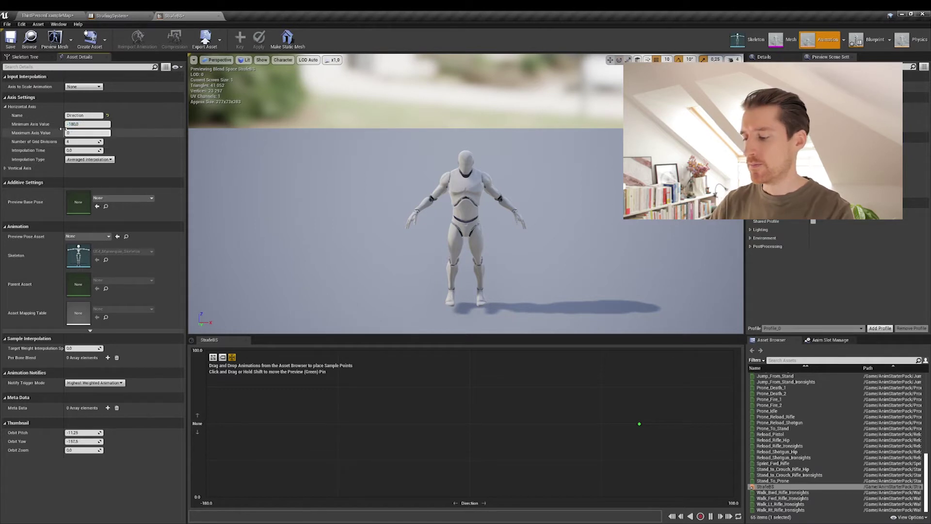
key("Tab")
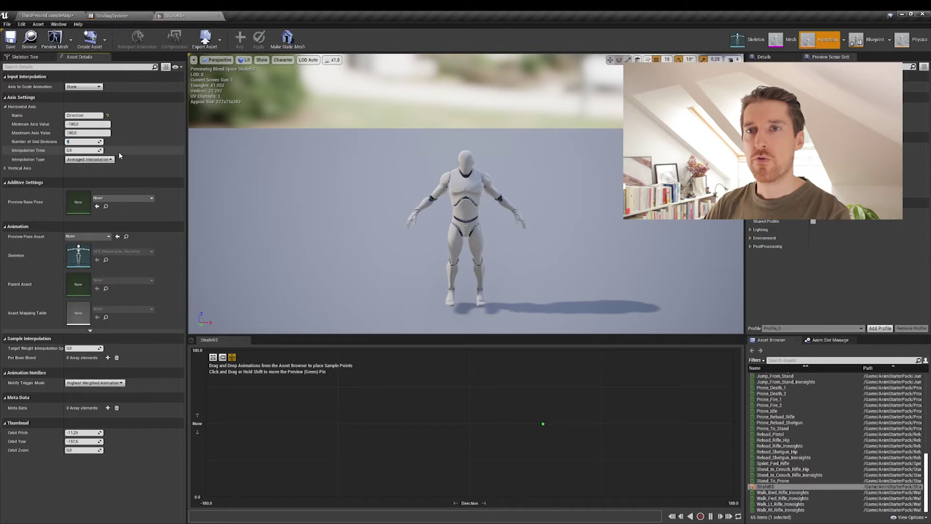
Set the horizontal axis's interpolation time to 0,3.
left_click(76, 150)
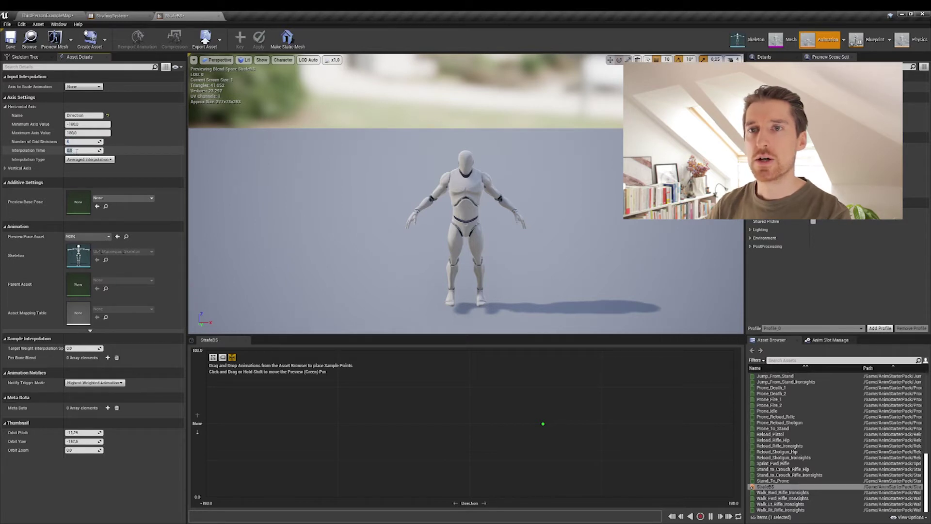
type("0,3")
key("Return")
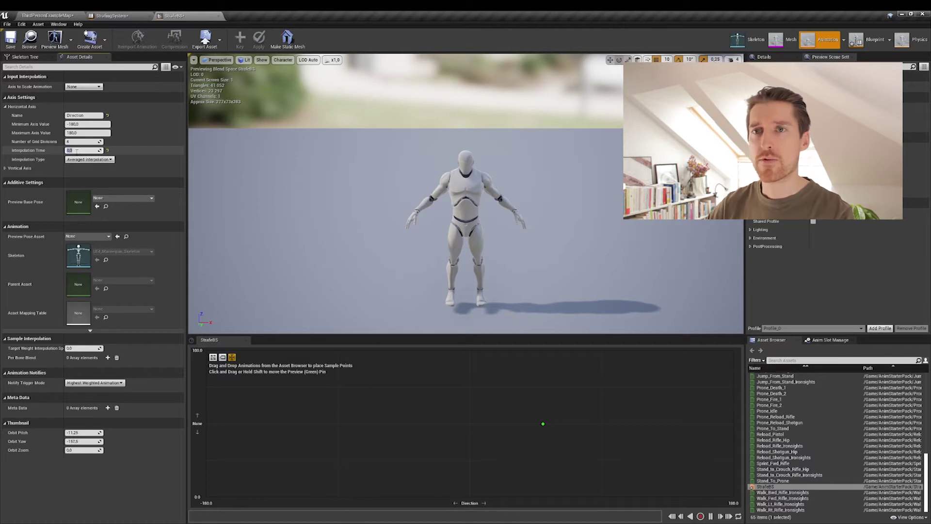
Name the vertical axis Speed and set its maximum axis value to 200.
left_click(6, 169)
left_click(77, 177)
type("Speed")
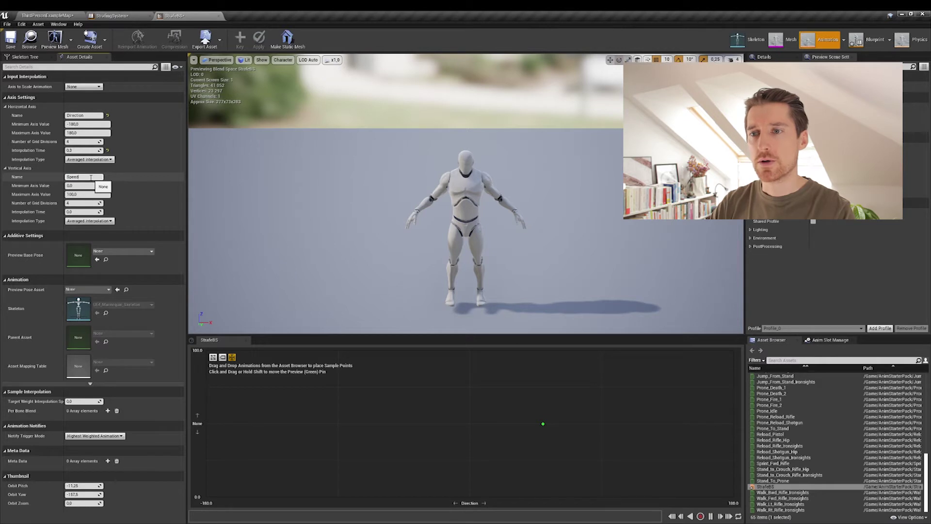
key("Return")
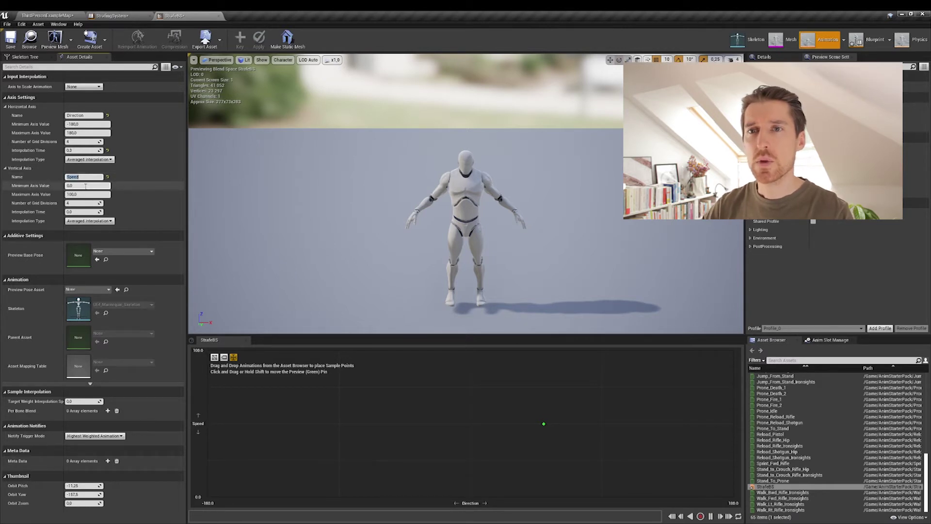
left_click(86, 186)
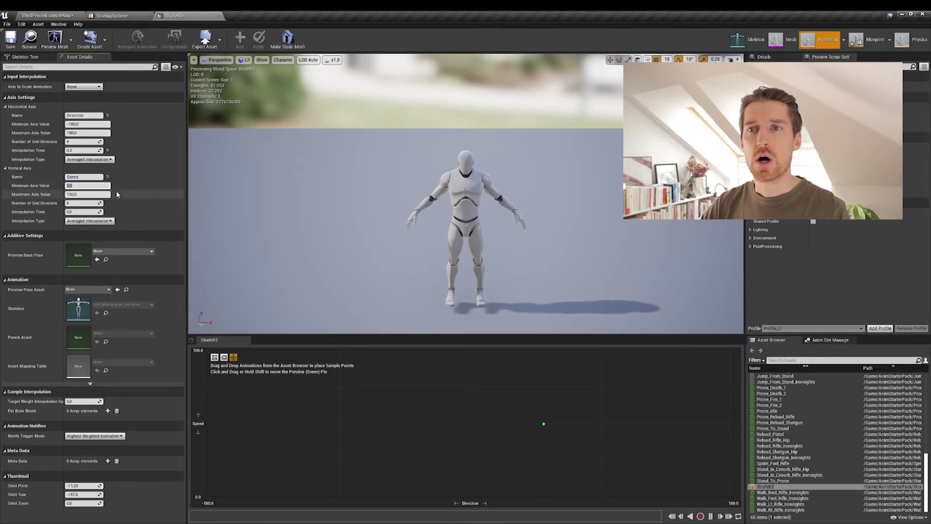
left_click(93, 194)
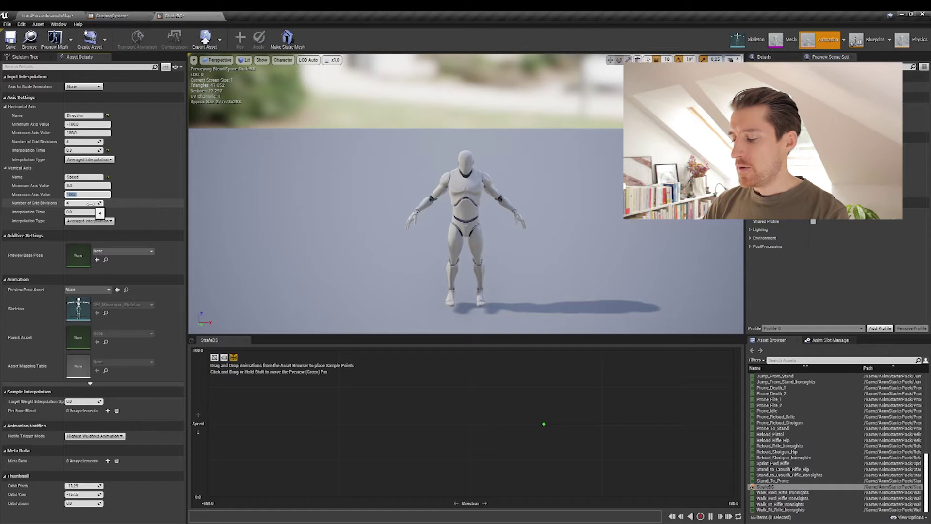
type("6")
type("00")
key("Return")
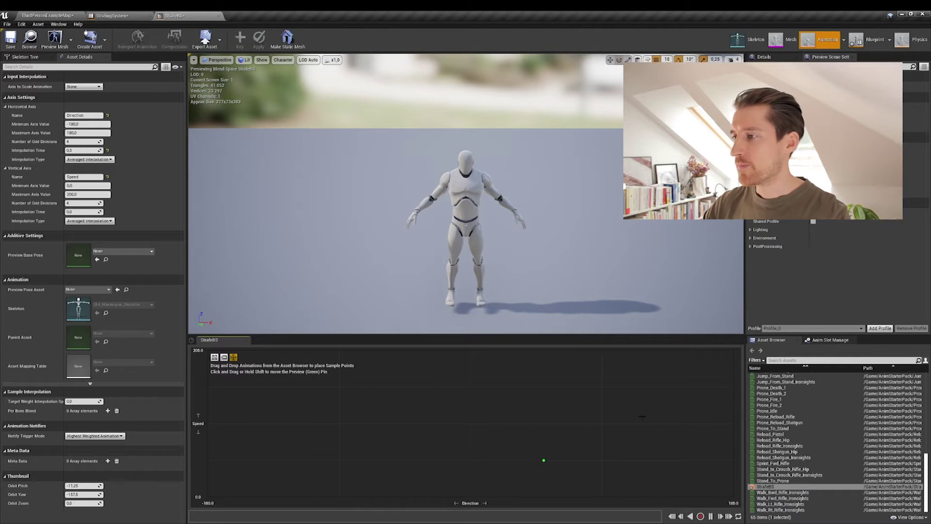
Filter the animation assets by "walk" and place Walk_Fwd_Rifle_Ironsights samples at Direction 0 for Speed 200 and Speed 0.
left_click(812, 360)
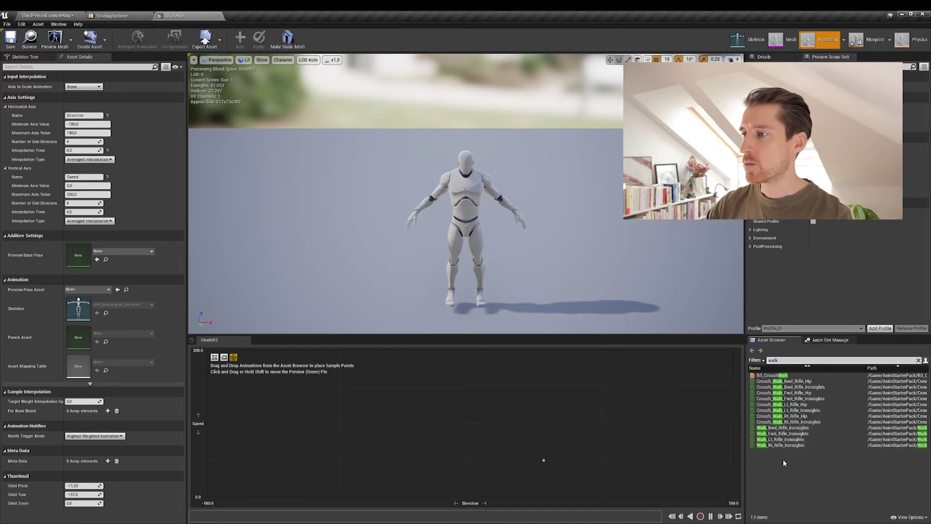
left_click(787, 434)
left_click_drag(787, 433, 475, 356)
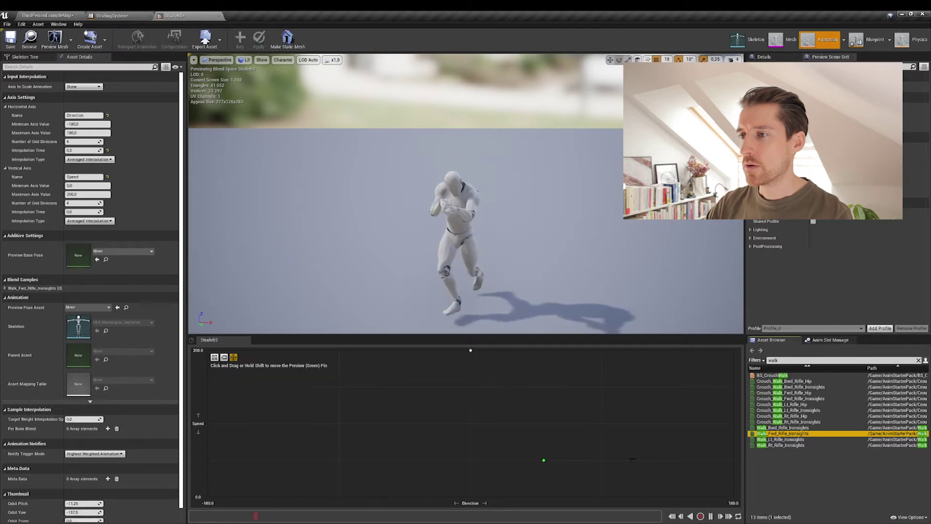
left_click_drag(787, 434, 471, 497)
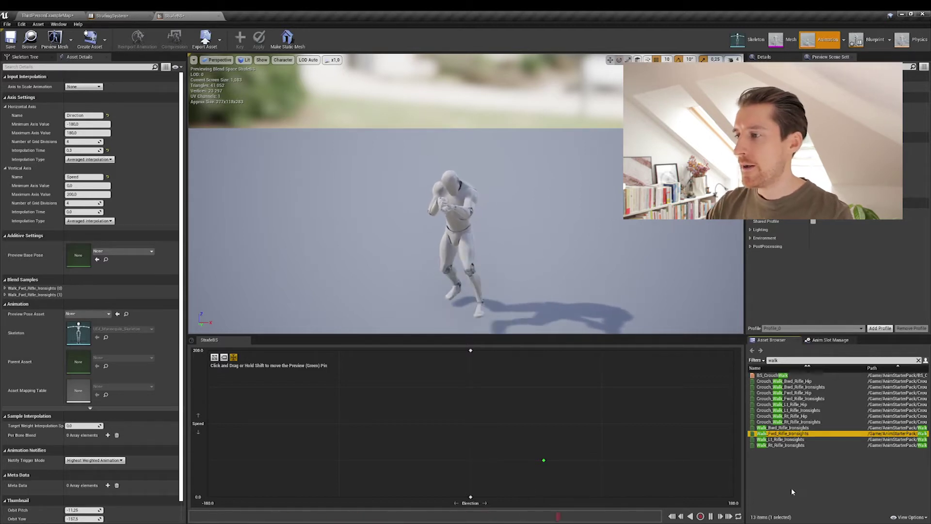
Place Walk_Bwd_Rifle_Ironsights samples in all four corners of the grid, at Direction 180 and -180 for Speed 200 and 0.
left_click_drag(777, 428, 724, 358)
left_click_drag(777, 429, 734, 488)
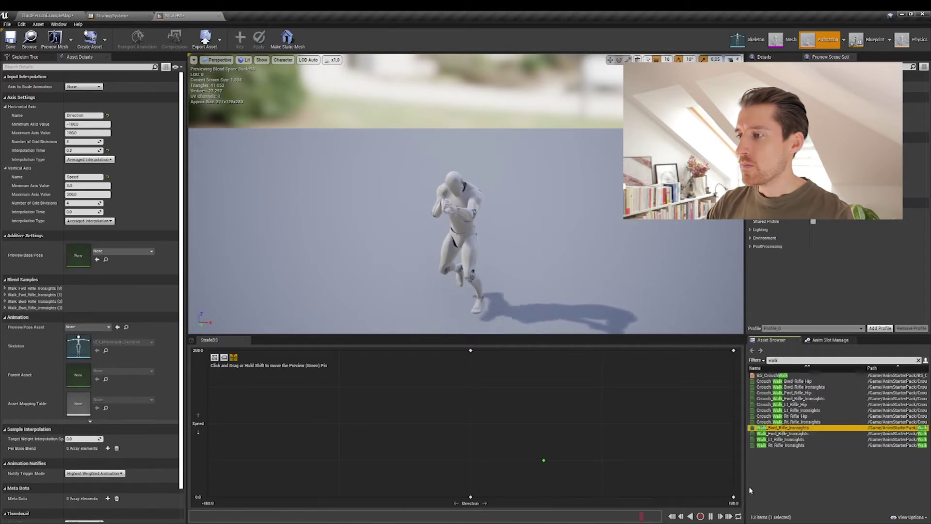
left_click_drag(778, 428, 207, 350)
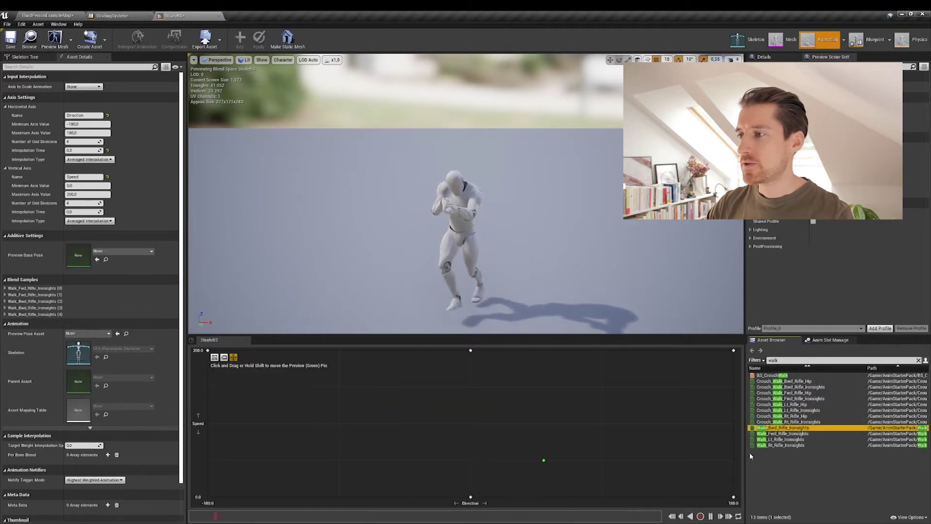
left_click_drag(772, 430, 208, 496)
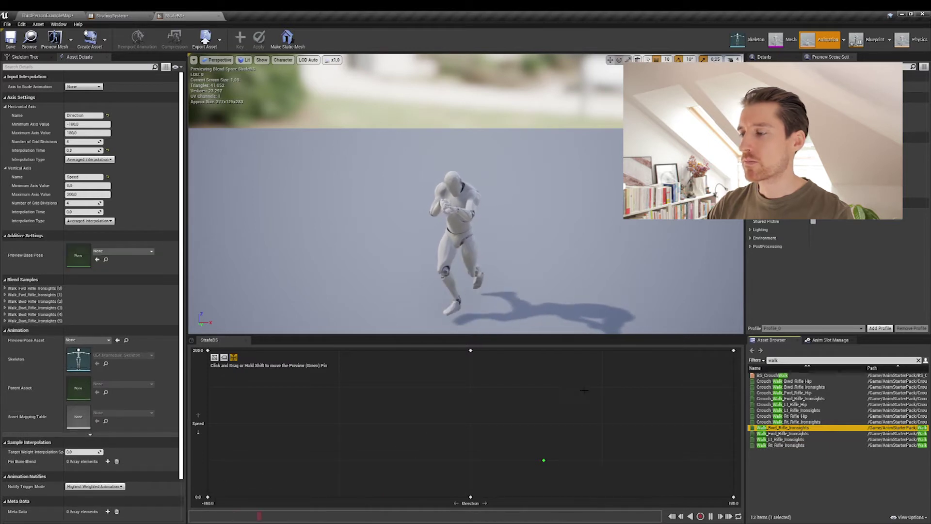
Place Walk_Rt_Rifle_Ironsights at Direction -90 and Walk_Lt_Rifle_Ironsights at Direction 90, each at Speed 200 and 0.
left_click_drag(780, 444, 338, 350)
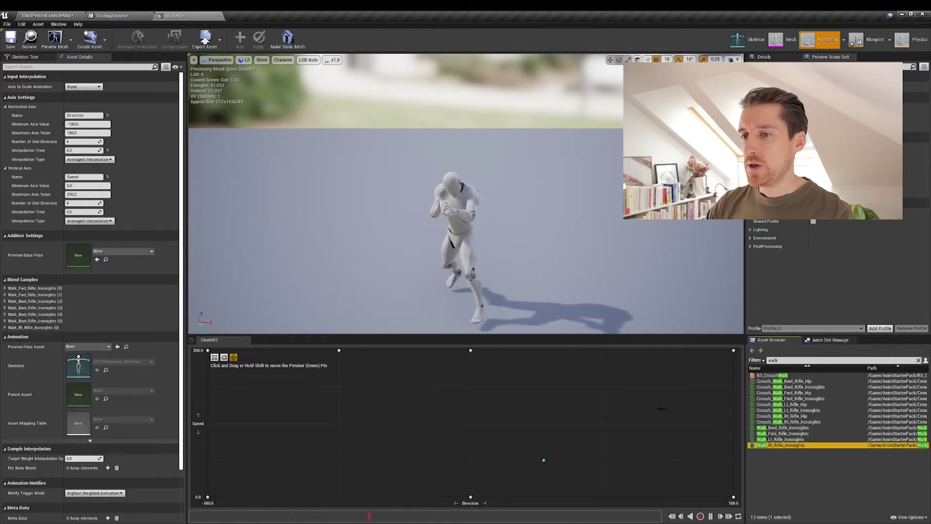
left_click_drag(780, 445, 338, 496)
left_click_drag(781, 438, 602, 351)
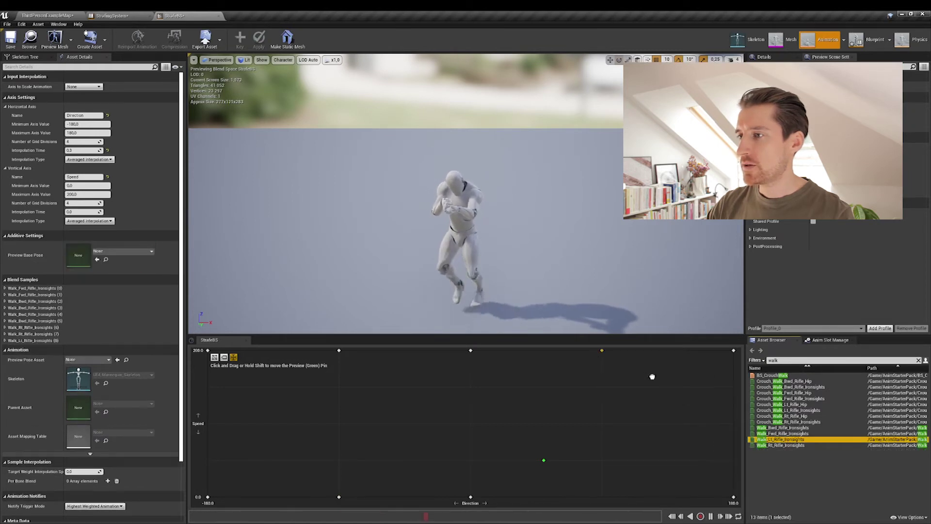
left_click_drag(780, 438, 601, 496)
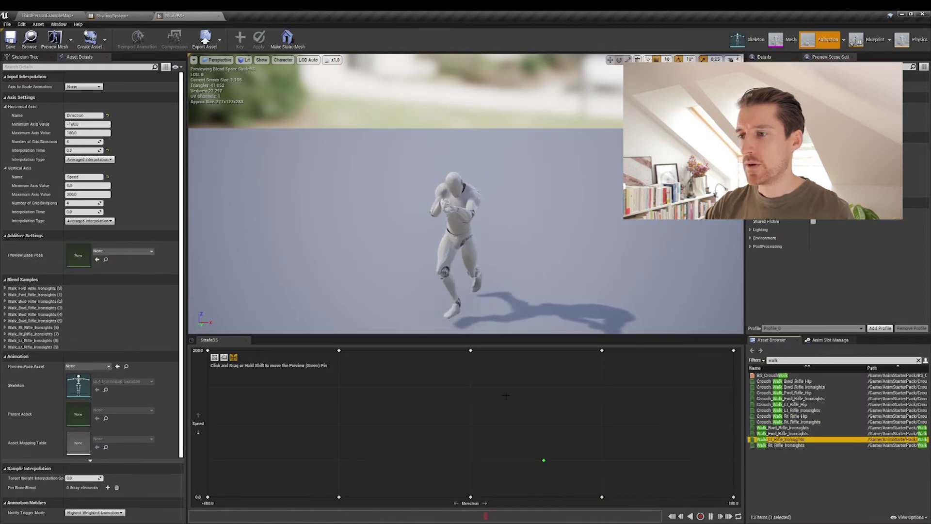
Preview the blended walk by moving the preview point from the grid's centre to about Direction 7 at Speed 200.
key("shift")
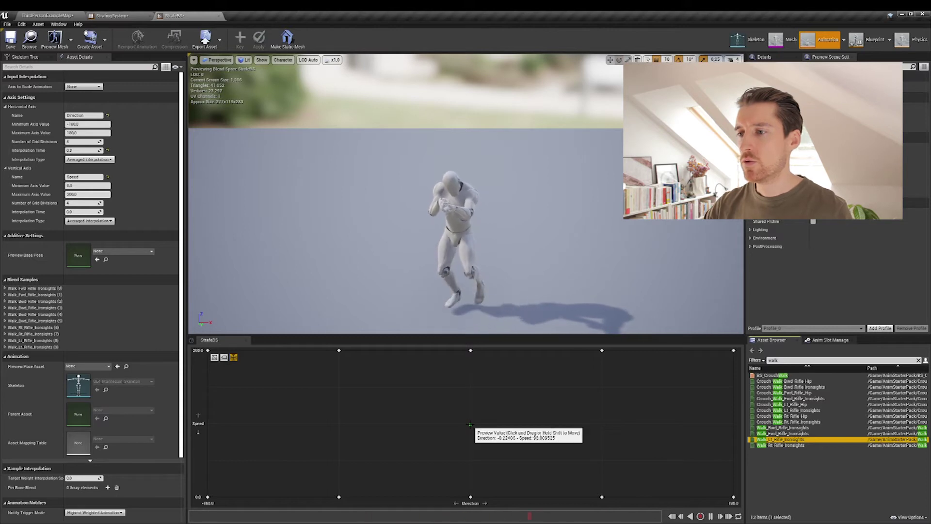
left_click_drag(469, 424, 484, 351)
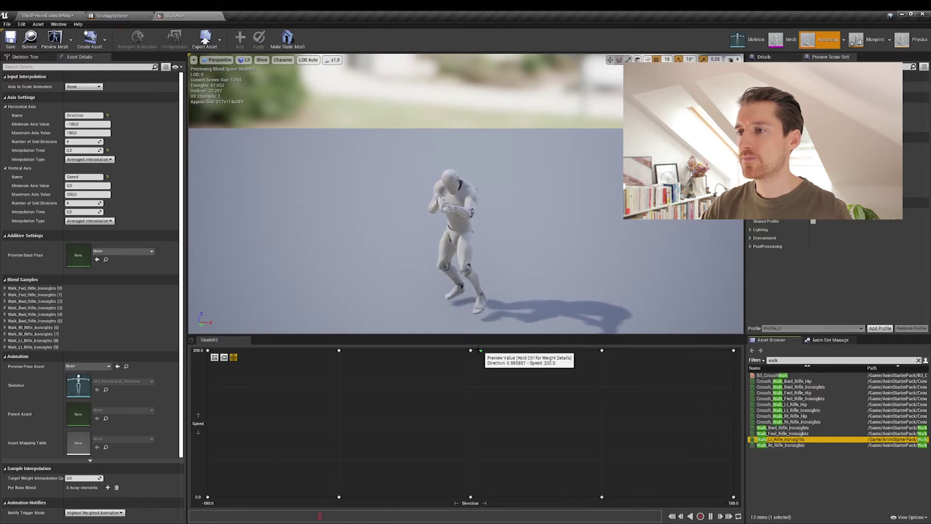
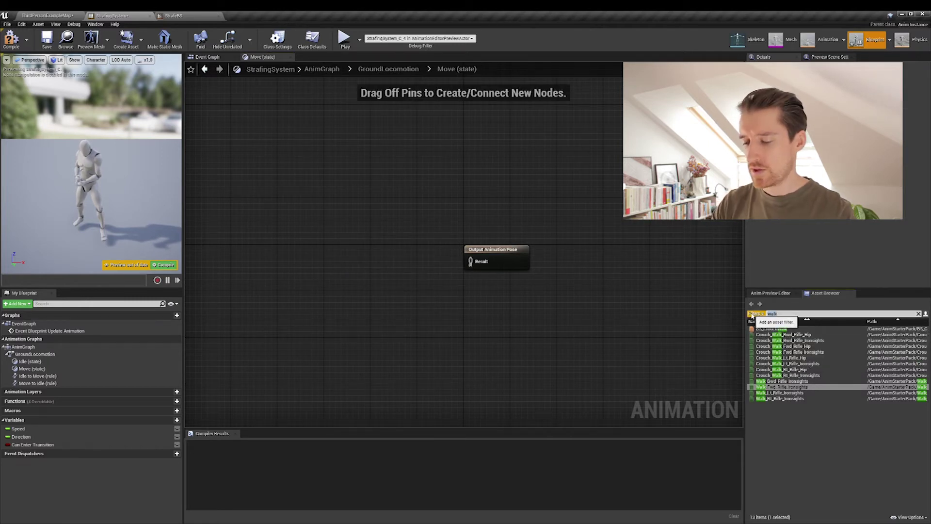
Clear the asset filter, place the StrafeBS blend space in the Move state and connect it to the Output Animation Pose.
key("BackSpace")
left_click(762, 486)
left_click_drag(761, 485, 352, 246)
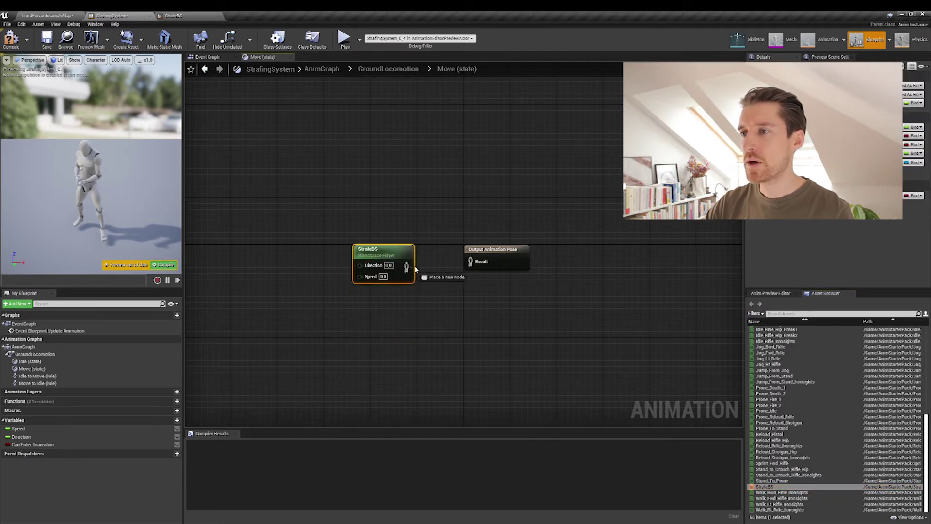
left_click_drag(392, 251, 398, 244)
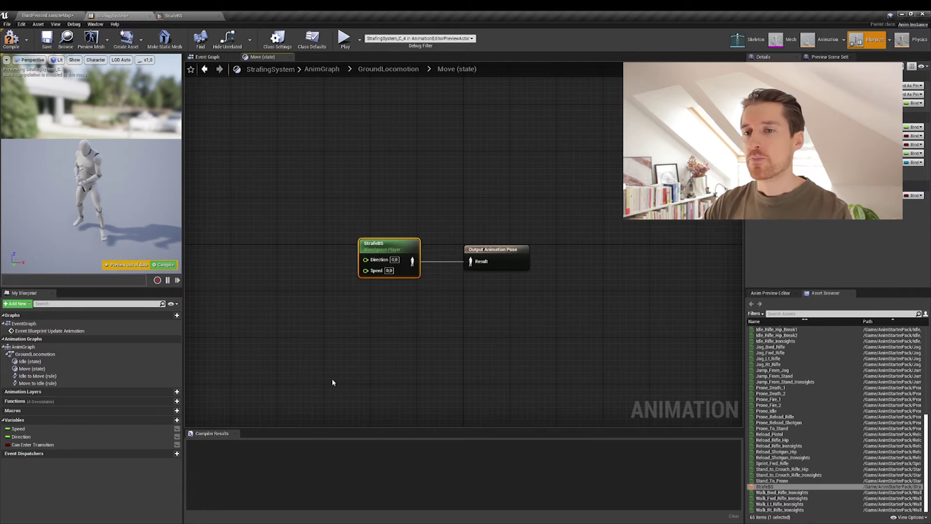
Delete the Can Enter Transition variable from the StrafingSystem animation blueprint.
left_click(400, 331)
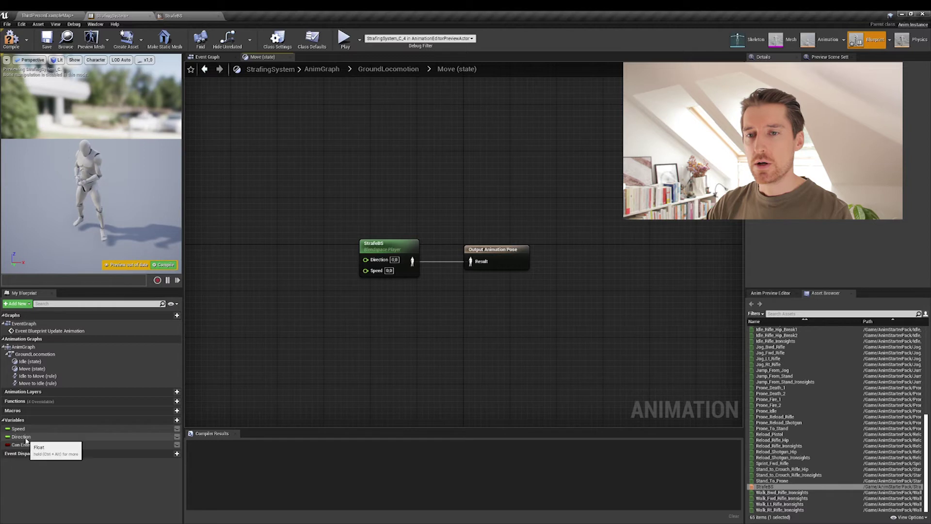
left_click(48, 445)
key("Delete")
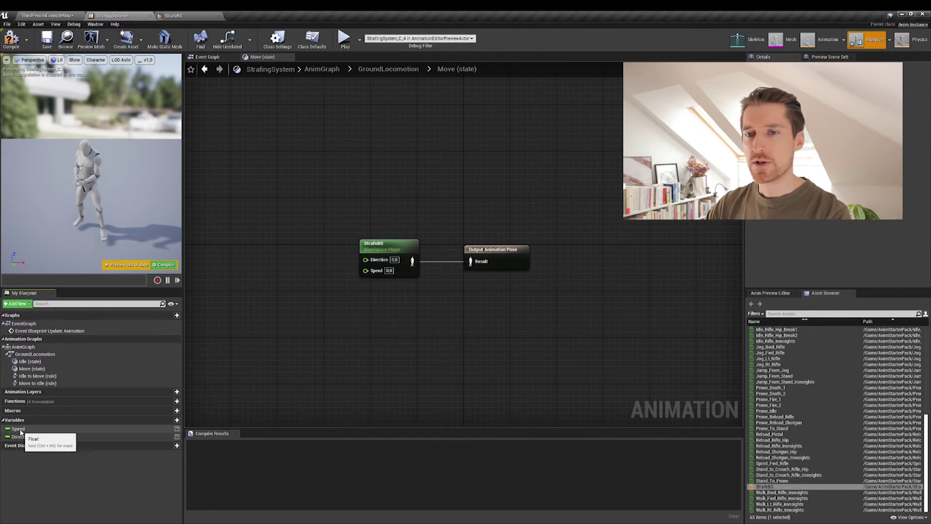
Wire the Speed and Direction variables to the matching StrafeBS inputs, align the nodes and compile the animation blueprint.
left_click_drag(21, 431, 362, 327)
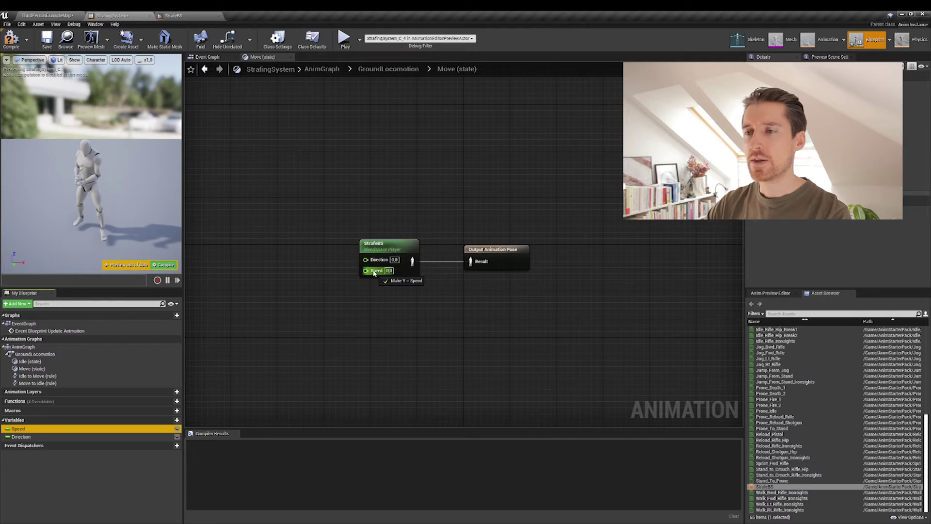
left_click_drag(374, 273, 374, 272)
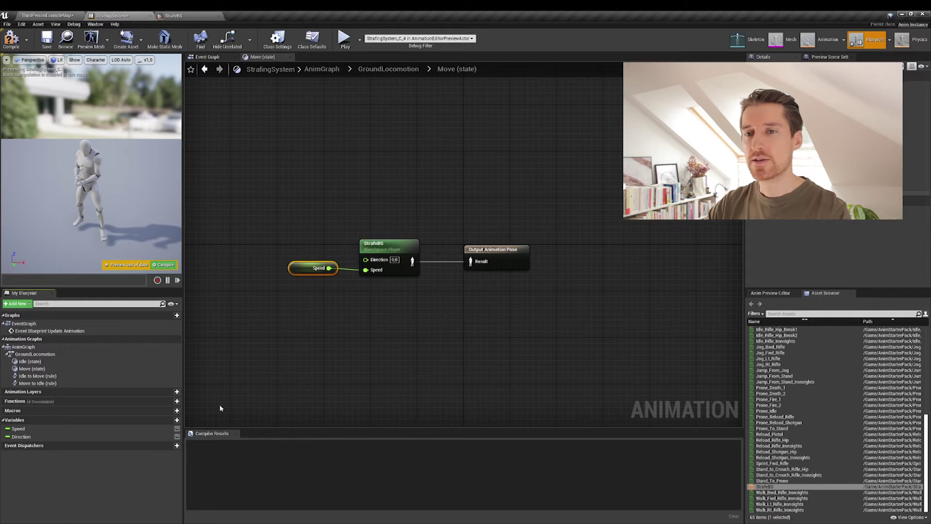
left_click_drag(20, 437, 338, 326)
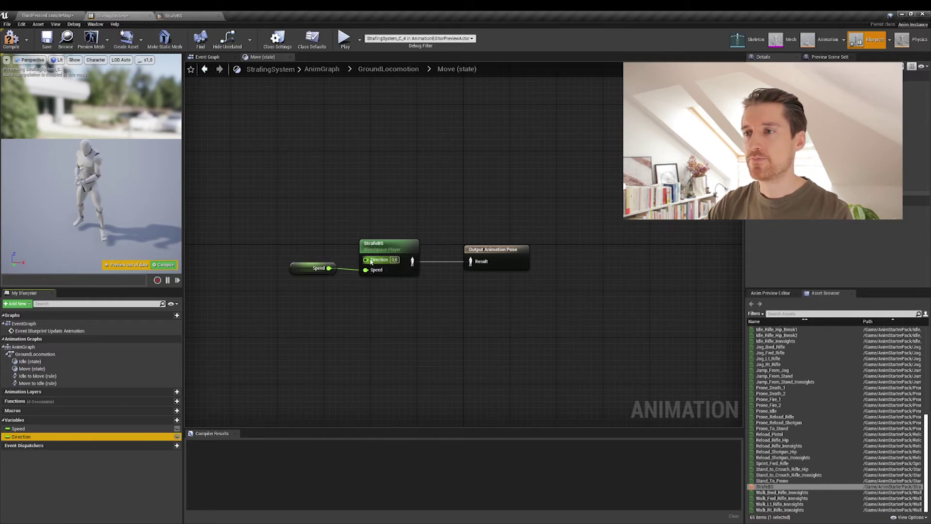
left_click_drag(371, 261, 370, 261)
left_click_drag(296, 268, 296, 280)
left_click_drag(383, 244, 389, 250)
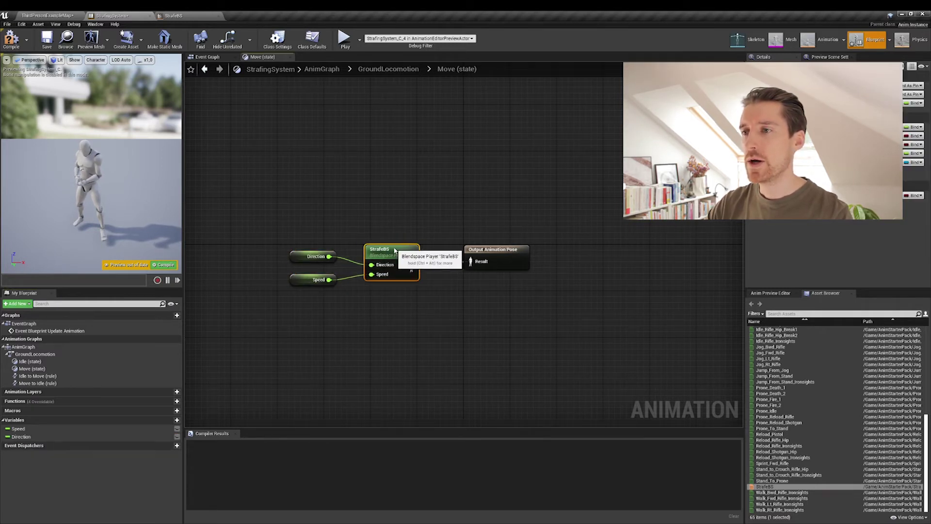
left_click(14, 43)
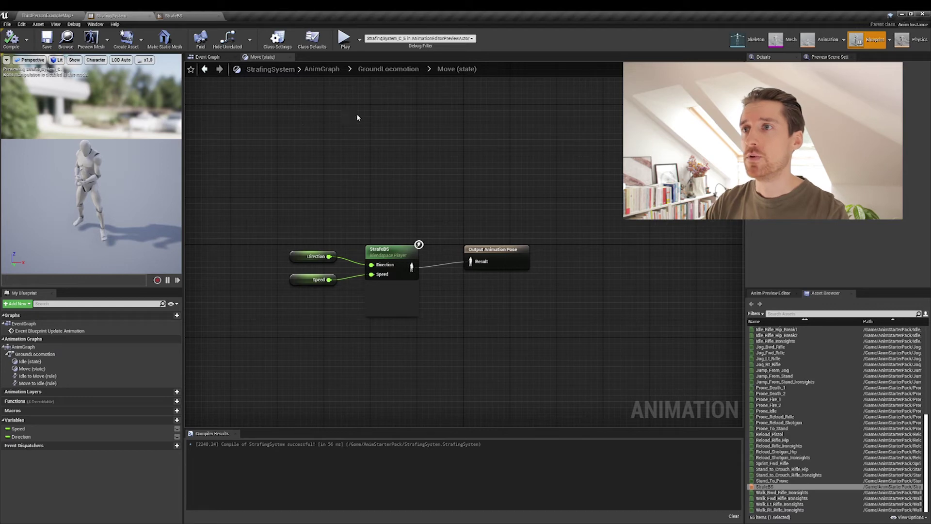
Play-test the character's forward, backward and sideways movement, checking which way it faces, and stop the preview.
left_click(343, 40)
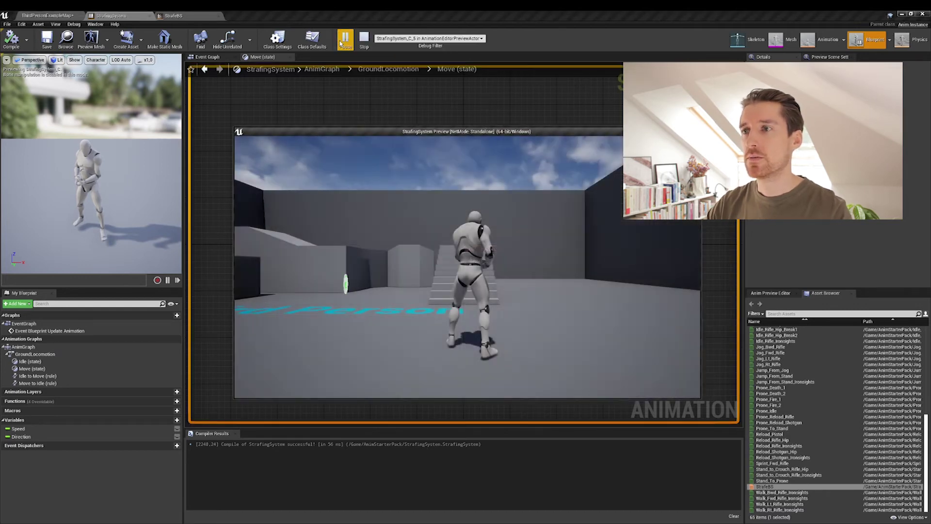
left_click(507, 238)
key("w")
key("d")
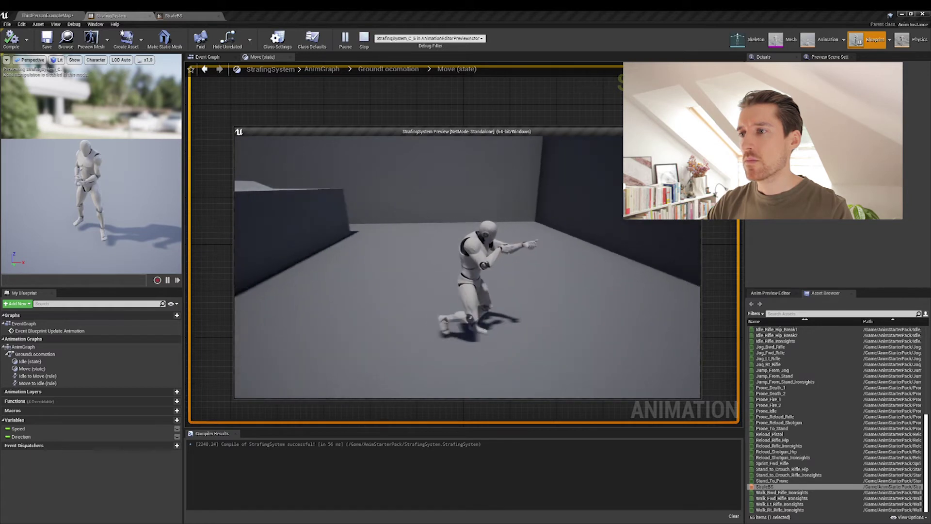
key("s")
key("a")
key("w")
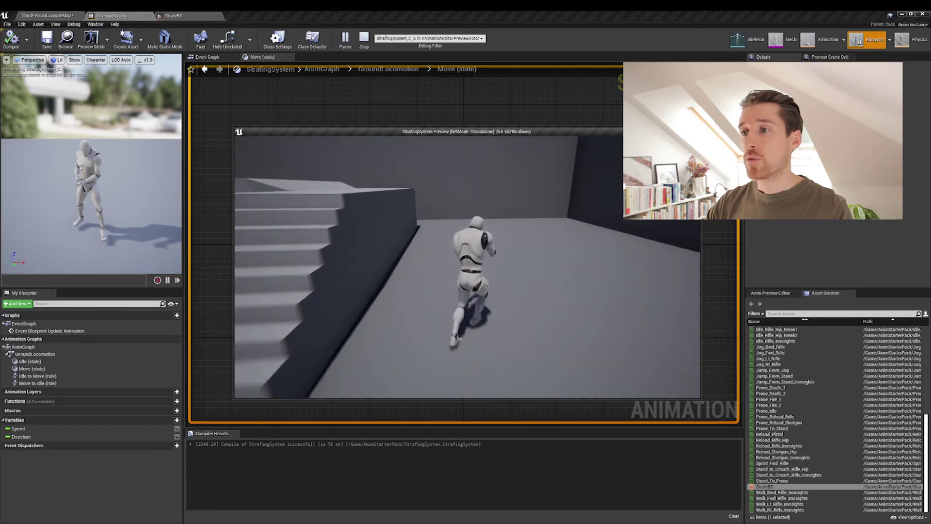
key("d")
key("s")
key("a")
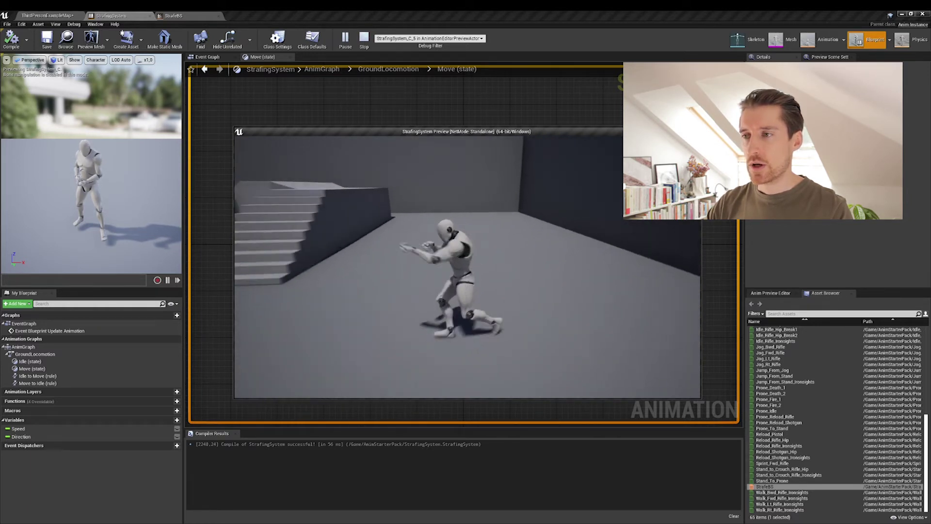
key("w")
key("w")
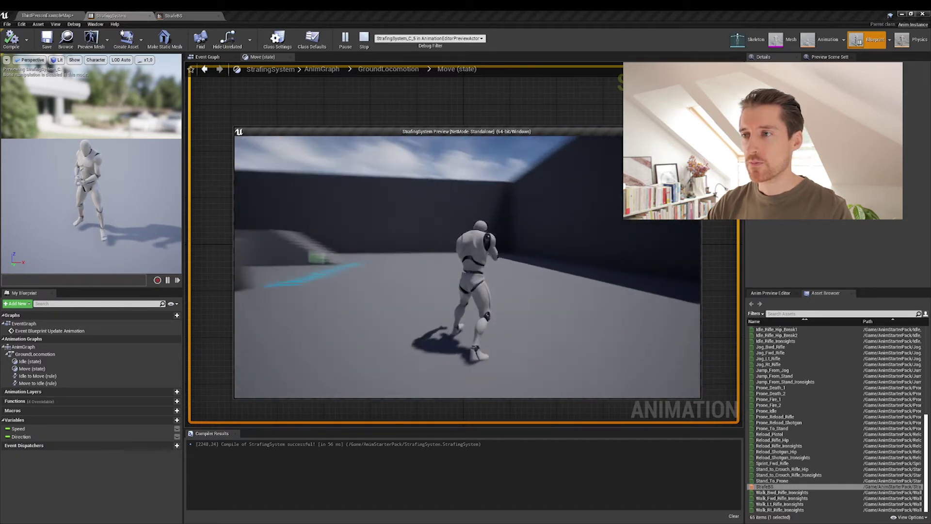
key("d")
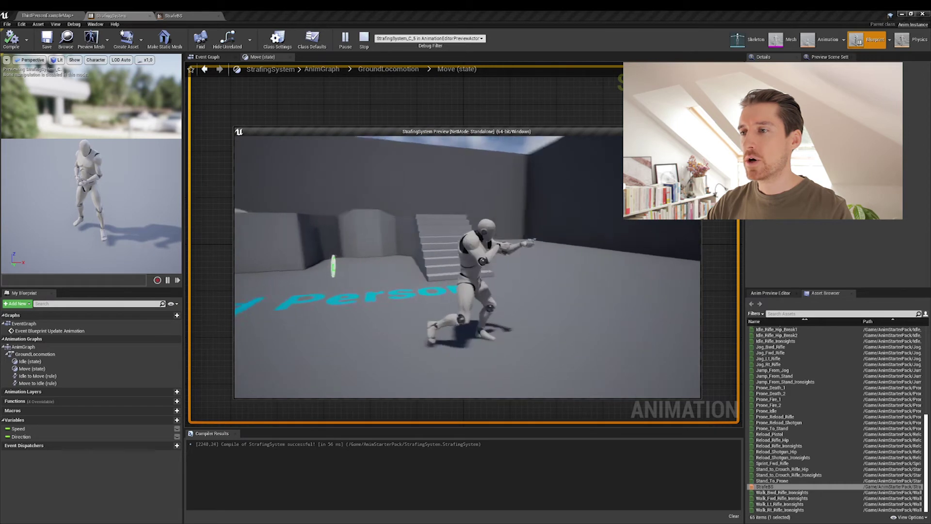
key("a")
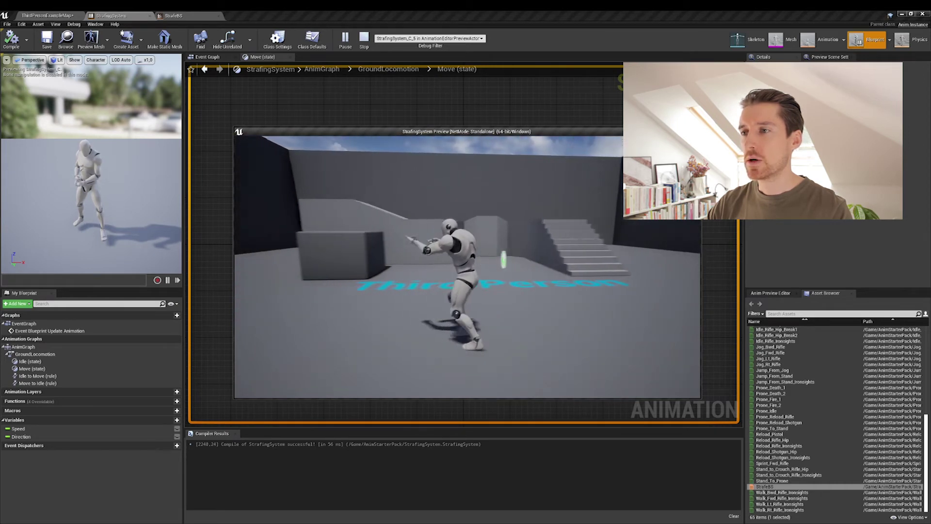
key("d")
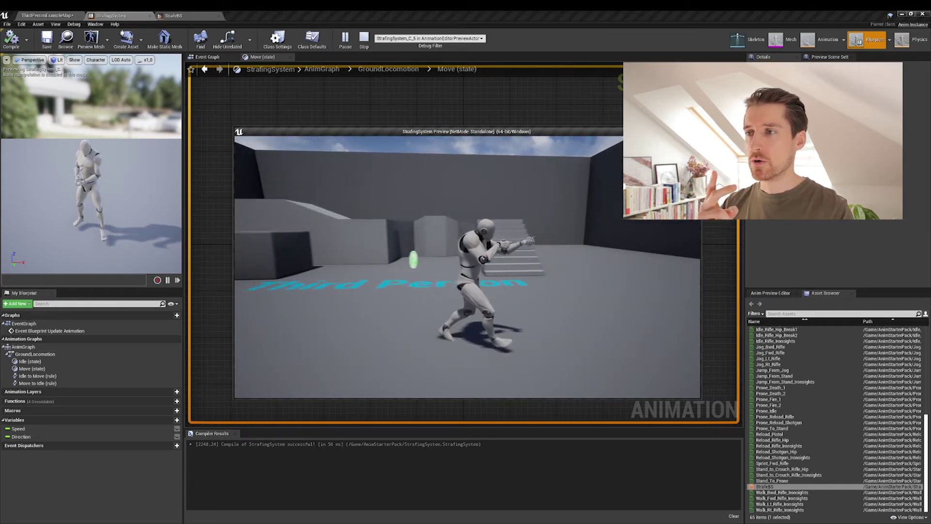
key("w")
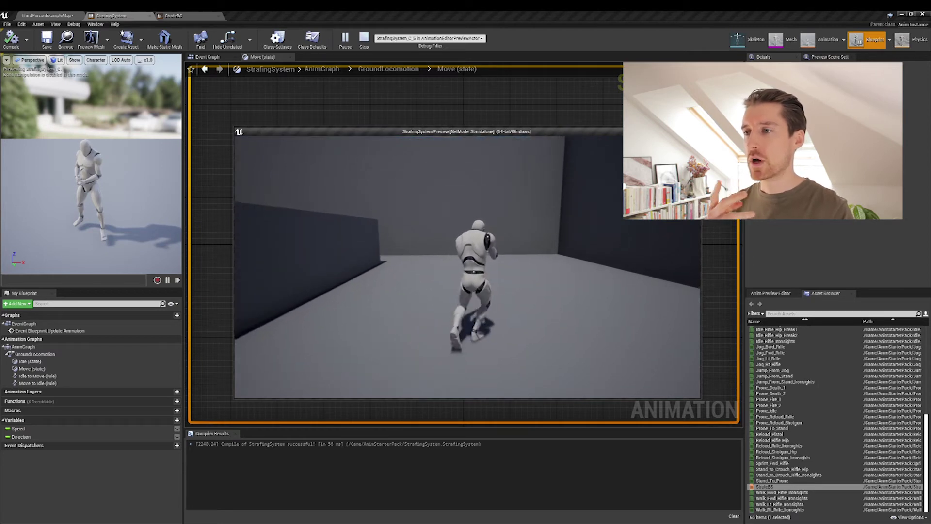
key("s")
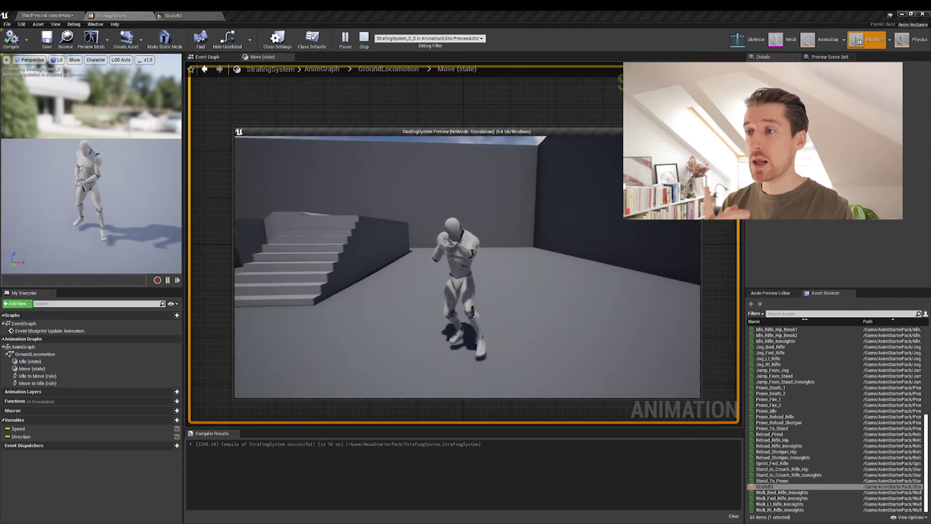
key("a")
key("d")
key("a")
key("d")
key("w")
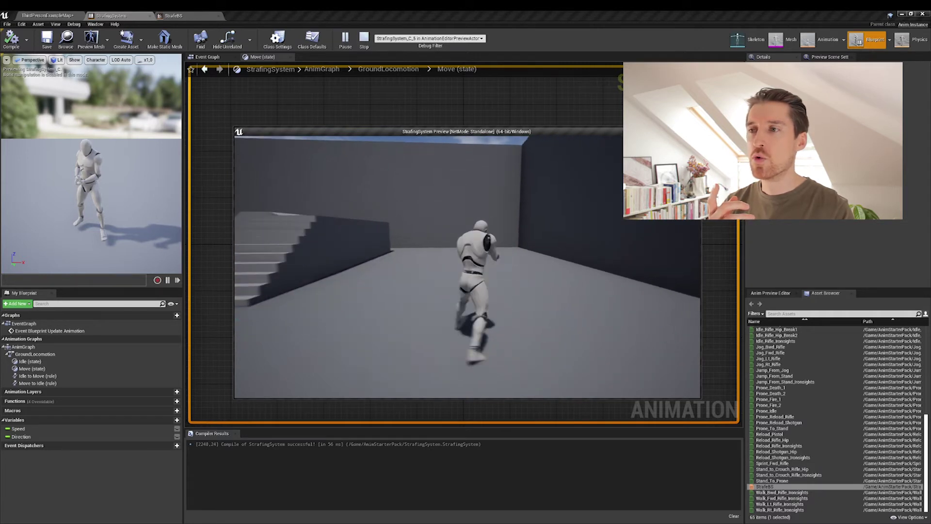
key("w")
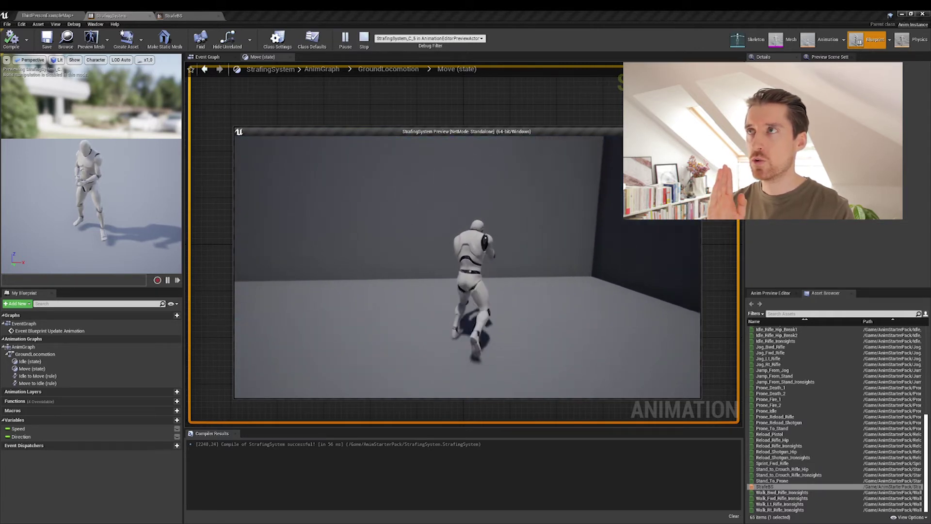
key("s")
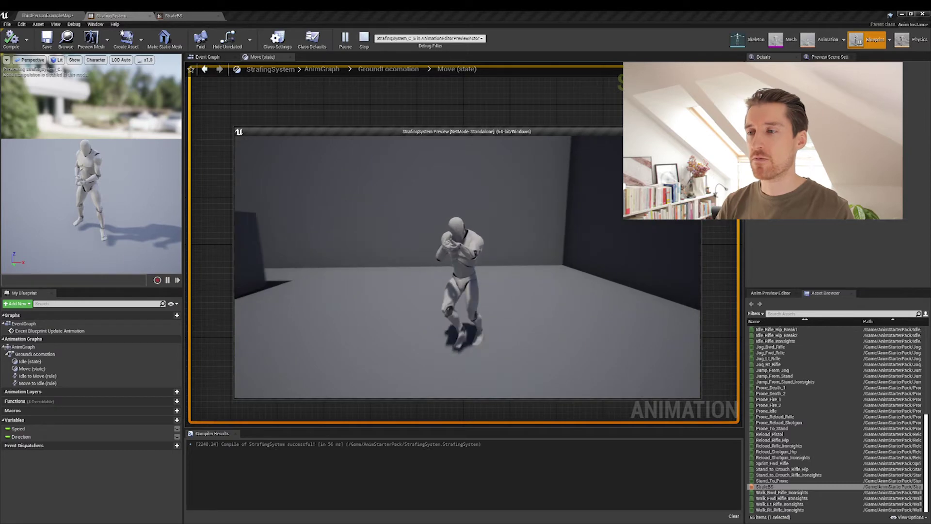
key("Escape")
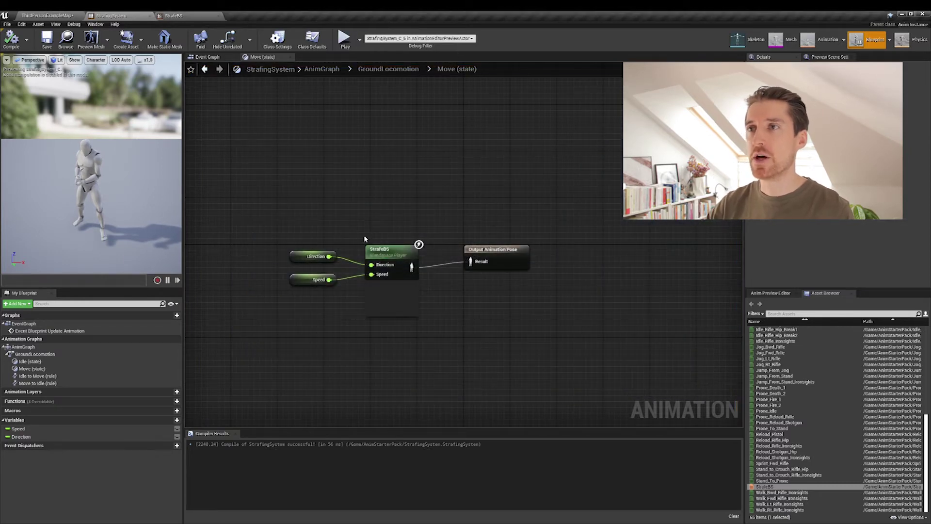
Open the ThirdPersonCharacter blueprint from ThirdPersonExampleMap and show the character in its viewport.
left_click(58, 18)
scroll(465, 224, "down", 5)
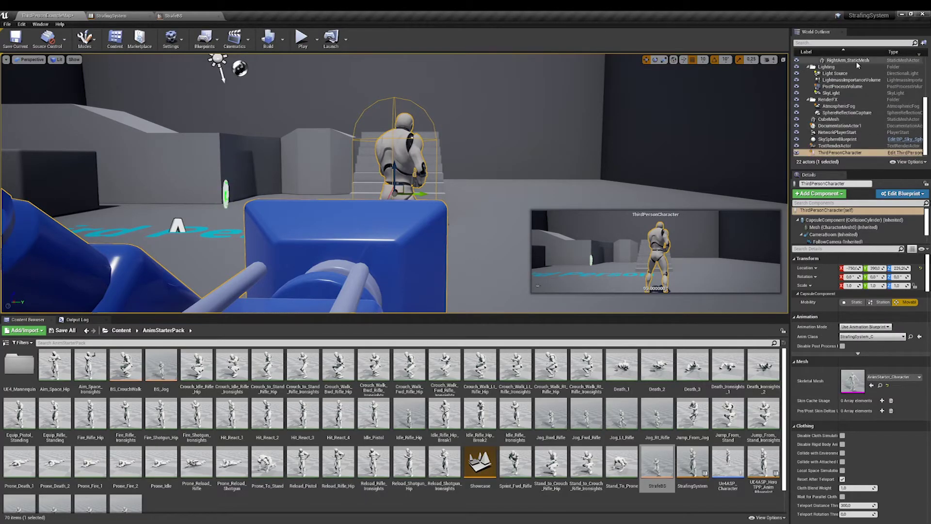
left_click(905, 153)
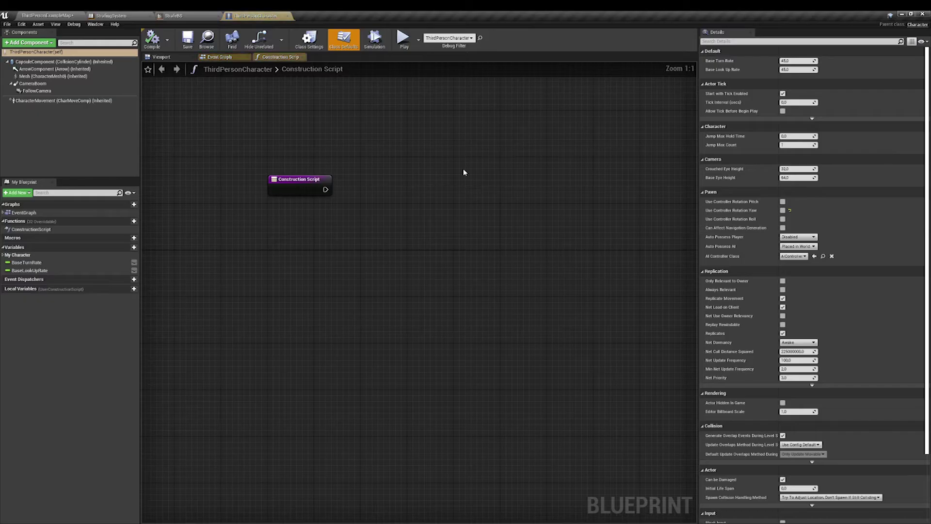
left_click(157, 57)
Turn off Orient Rotation to Movement in the CharacterMovement component's rotation settings.
left_click(54, 101)
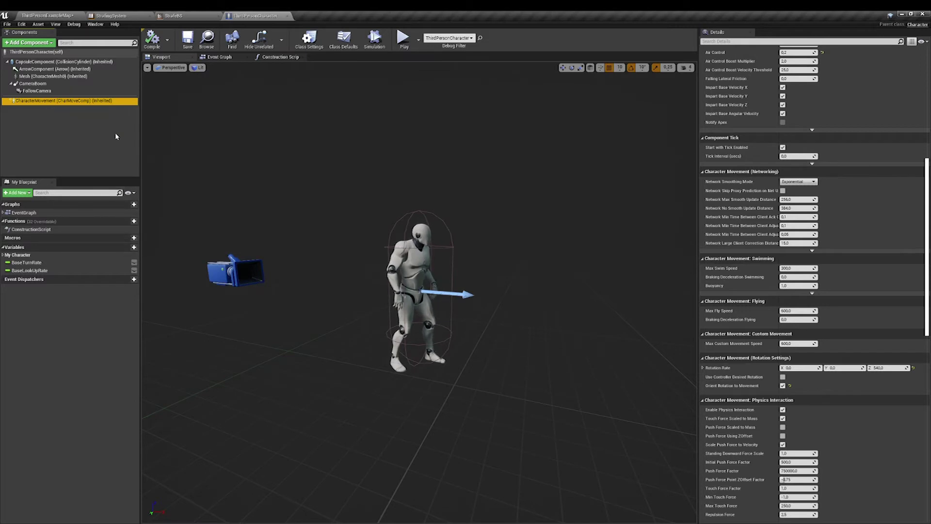
left_click_drag(926, 233, 915, 252)
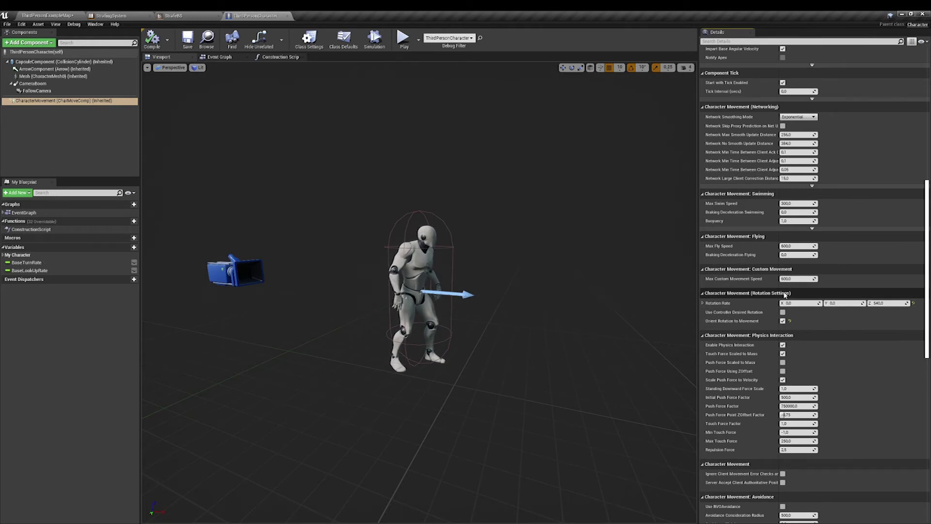
left_click(782, 321)
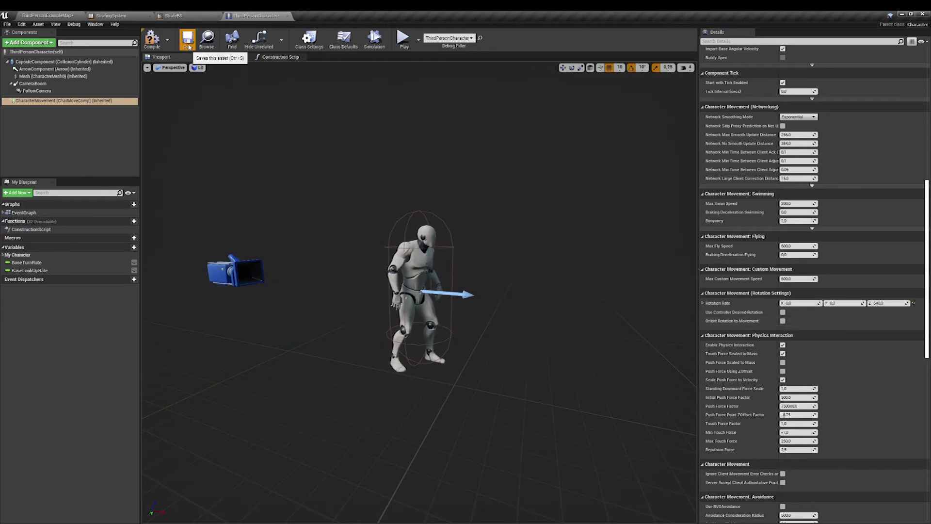
Play ThirdPersonExampleMap and test strafing sideways, backward, forward and diagonally with the character.
left_click(68, 20)
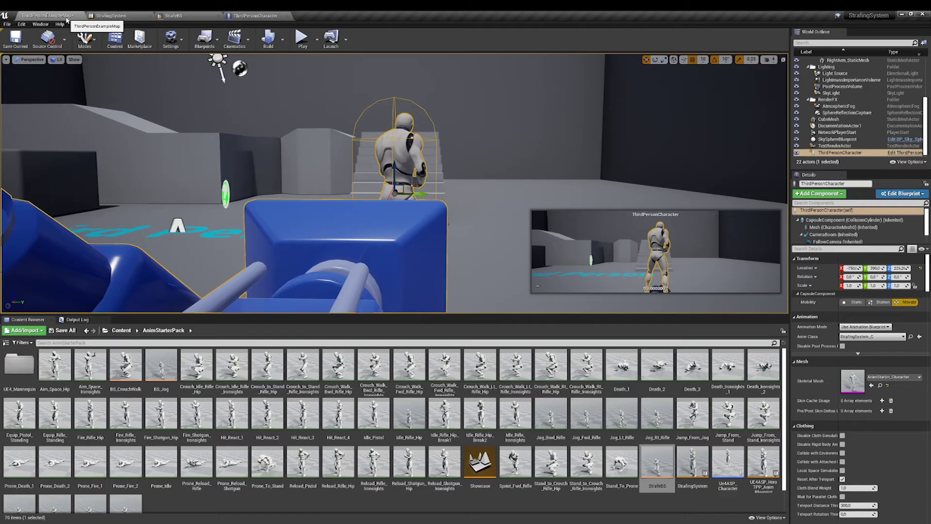
left_click(305, 38)
left_click(356, 138)
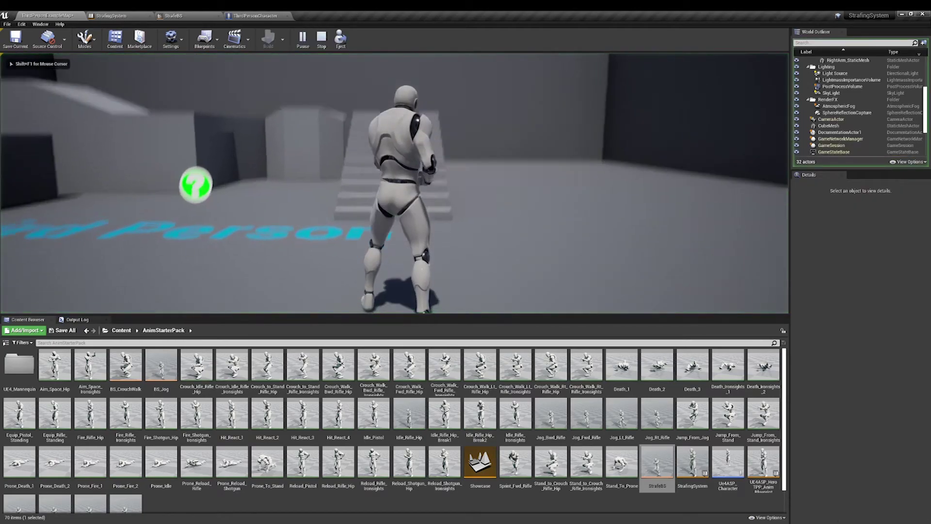
key("a")
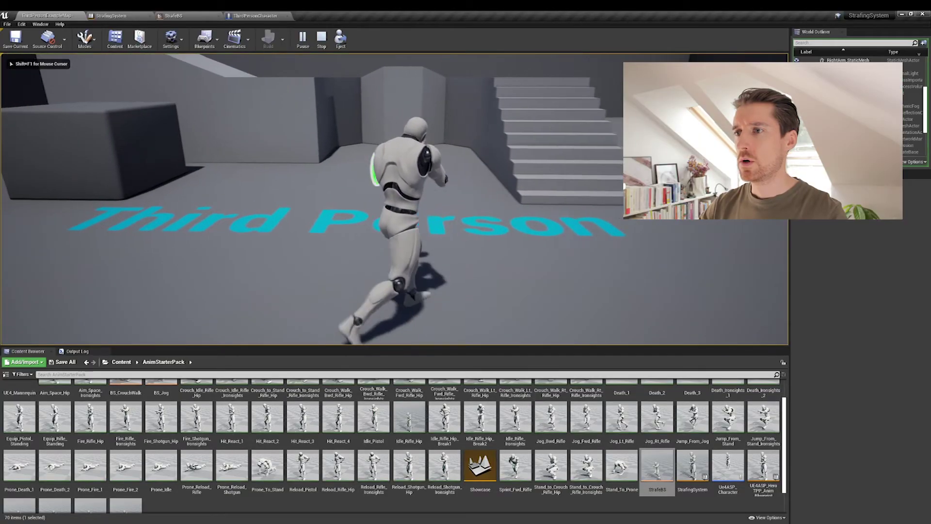
key("s")
key("d")
key("d")
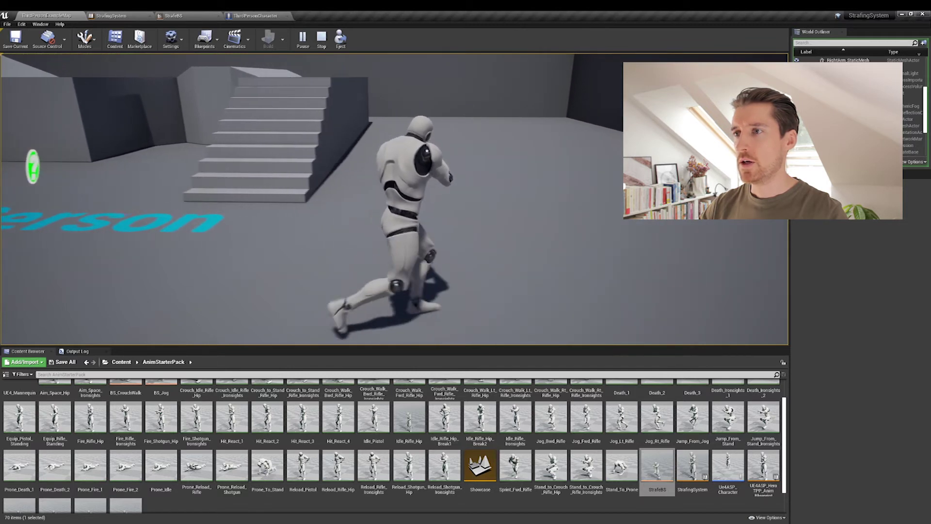
key("a")
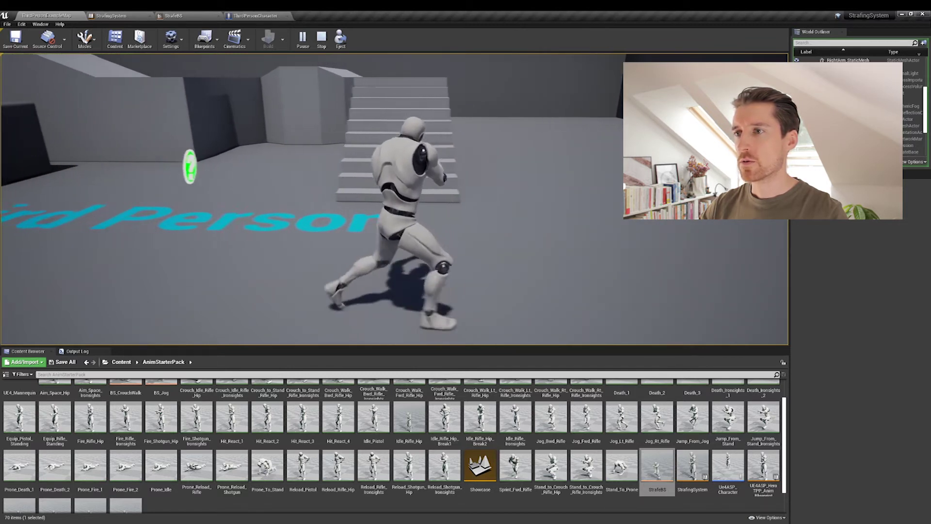
key("s")
key("d")
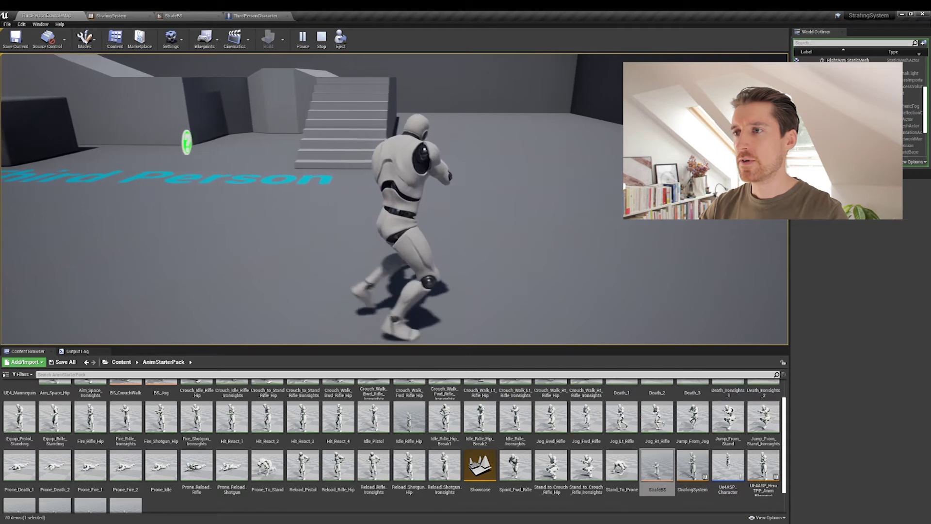
key("w")
key("d")
key("w")
key("a")
key("d")
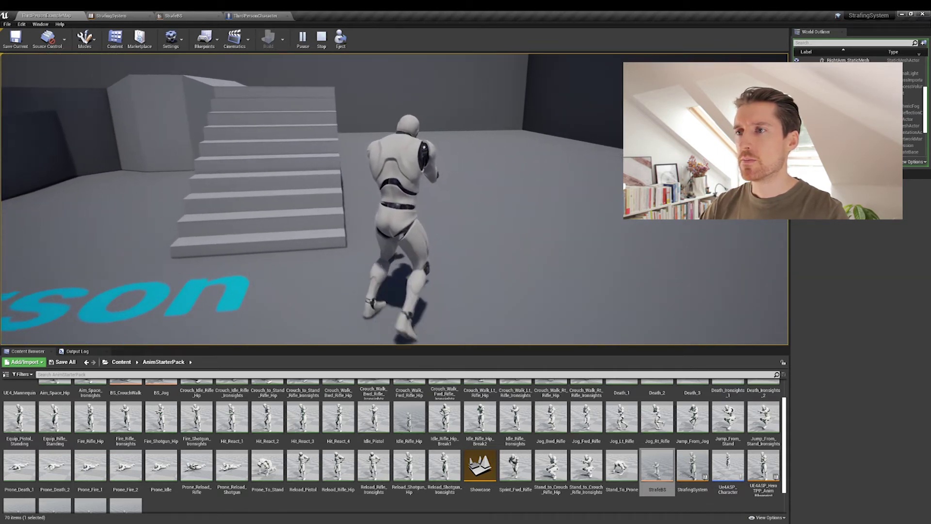
Test the character's backward, sideways, forward and diagonal strafing from several camera angles, and stop the preview.
key("s")
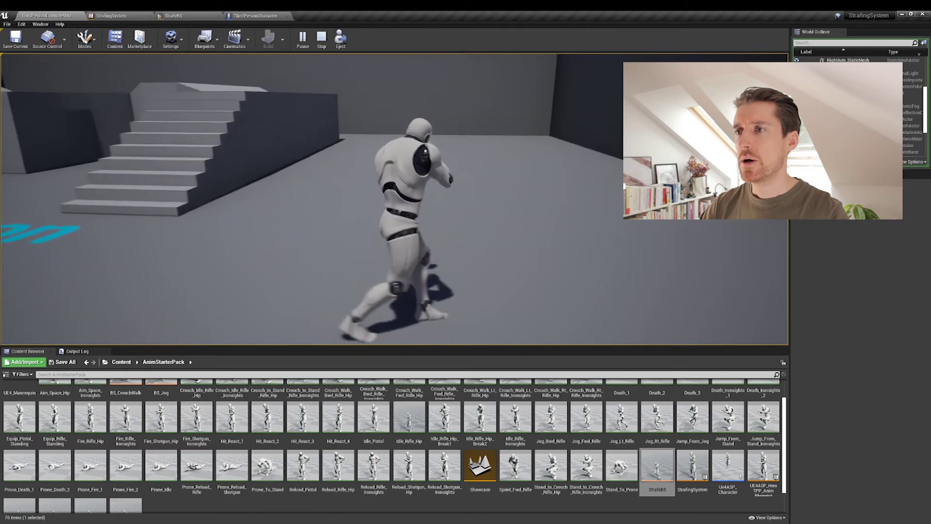
key("d")
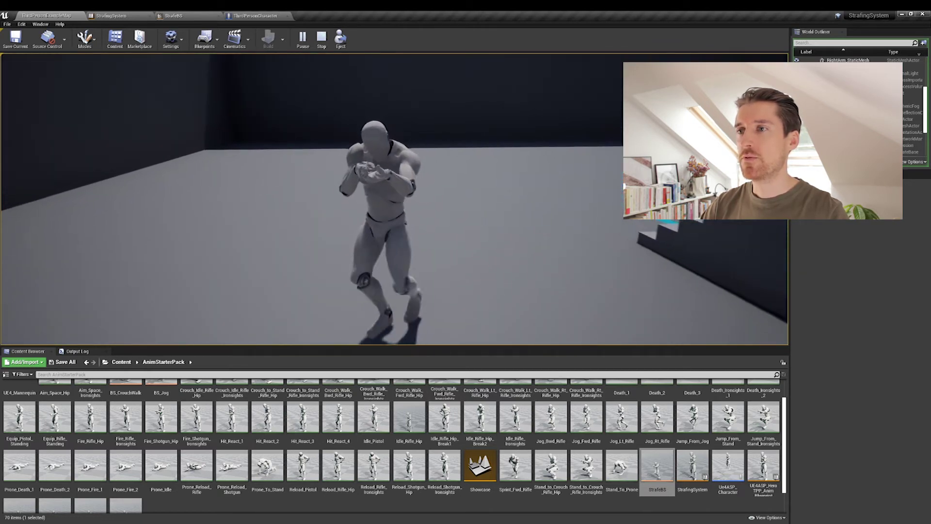
key("a")
key("d")
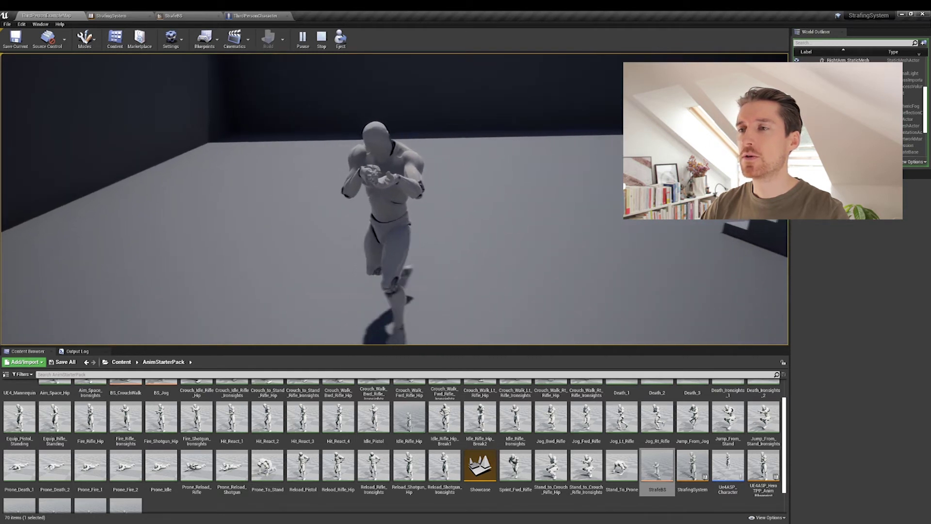
key("a")
key("w")
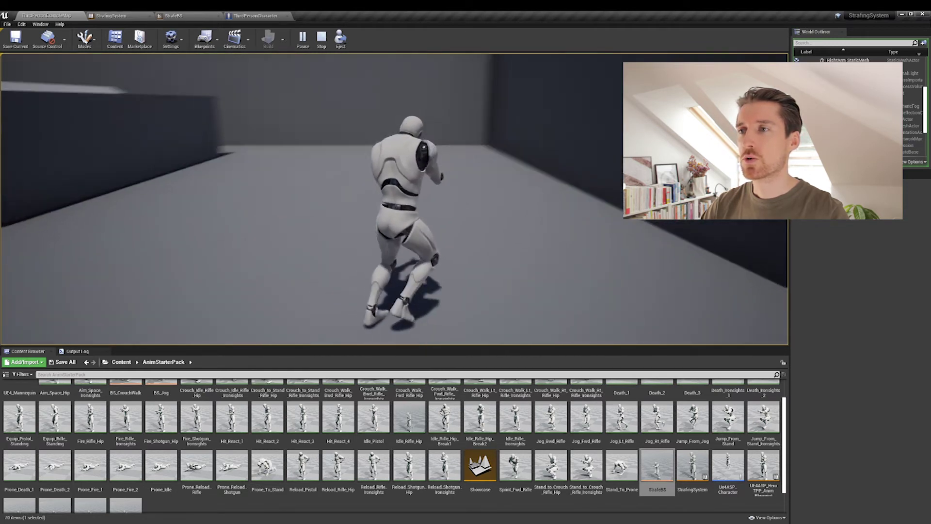
key("d")
key("a")
key("s")
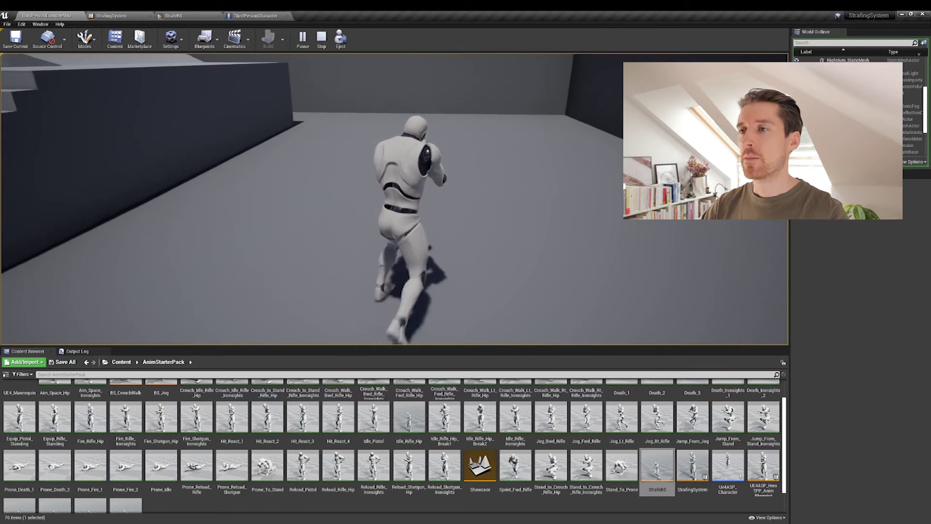
key("w")
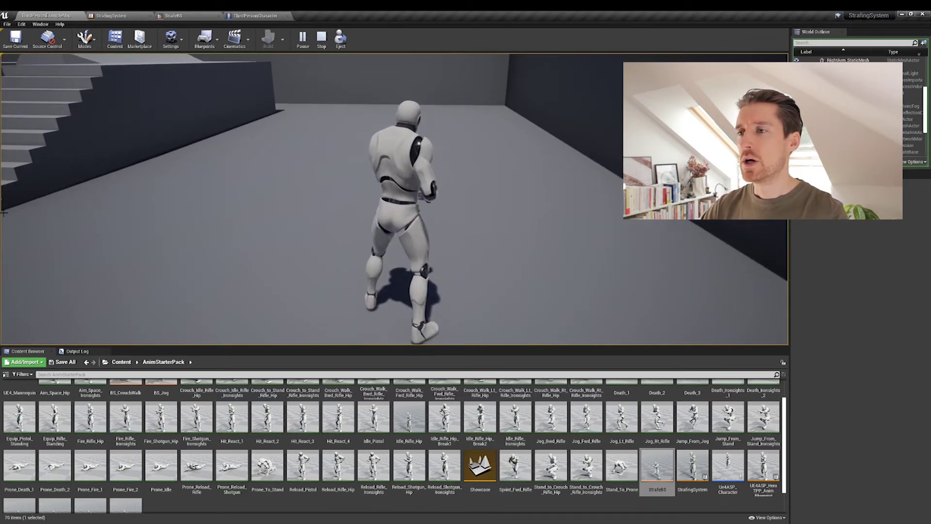
key("Escape")
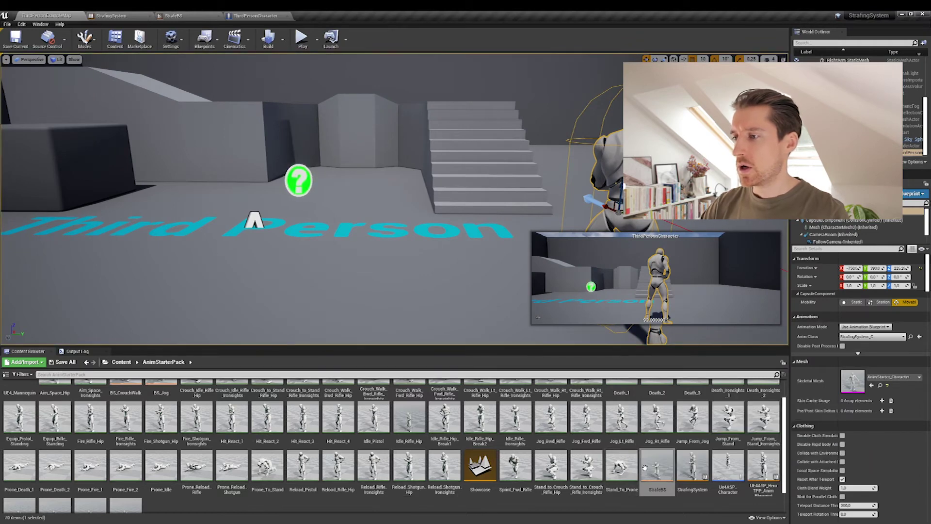
In the StrafeBS blend space, assign Walk_Rt_Rifle_Ironsights to the direction 90 samples and Walk_Lt_Rifle_Ironsights to the direction -90 samples.
double_click(657, 466)
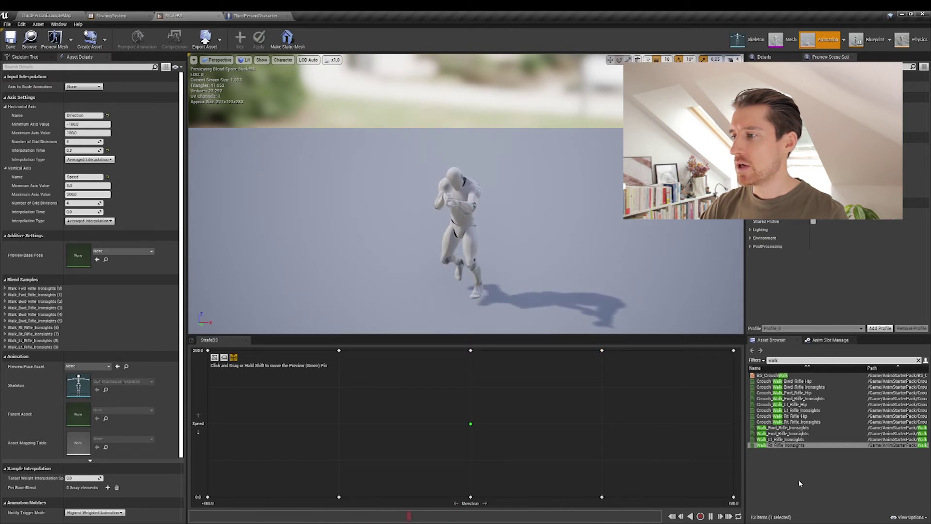
left_click_drag(776, 441, 602, 350)
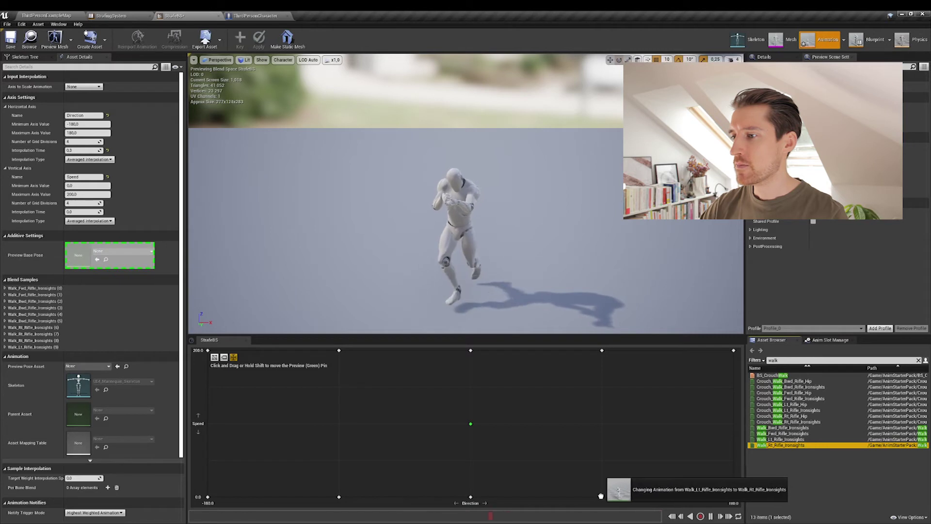
left_click_drag(780, 439, 339, 350)
left_click_drag(787, 440, 338, 496)
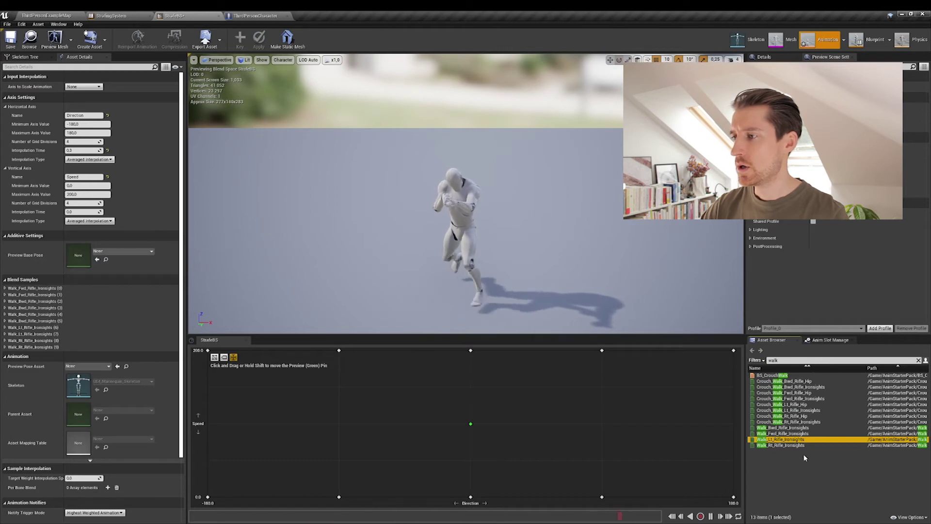
Play ThirdPersonExampleMap, test strafing with the swapped left and right walk animations, and stop the preview.
left_click(46, 16)
left_click(301, 37)
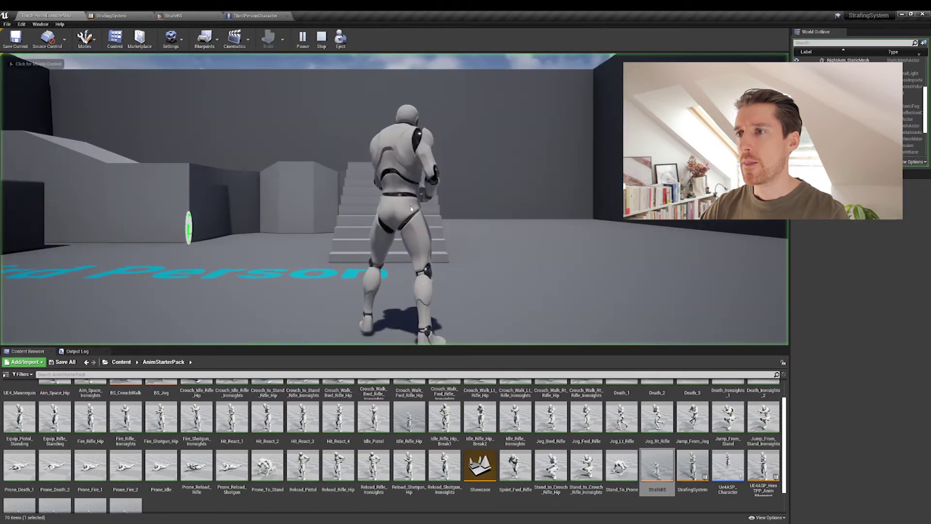
key("d")
key("w")
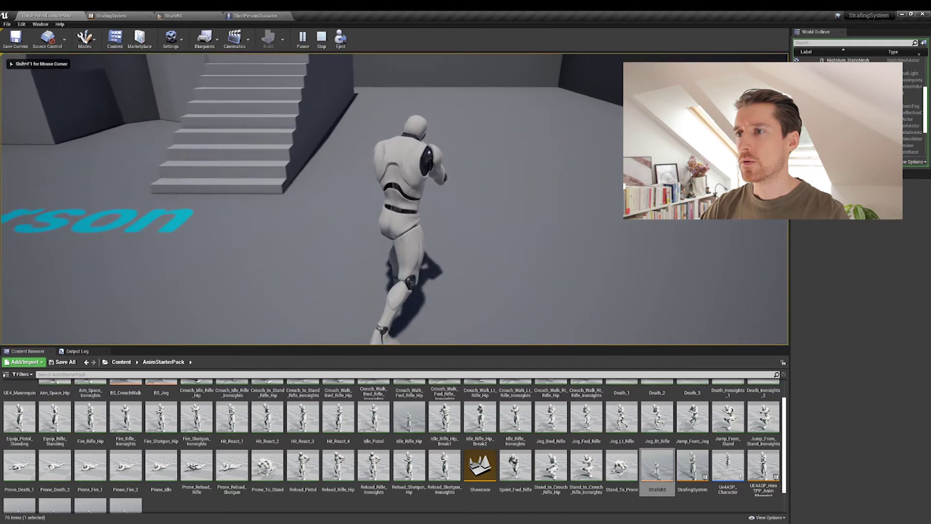
key("a")
key("s")
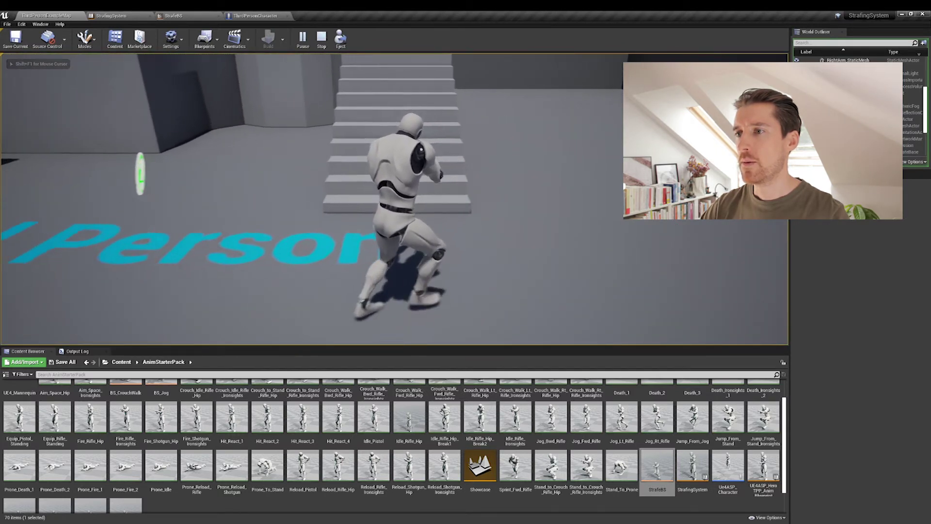
key("Escape")
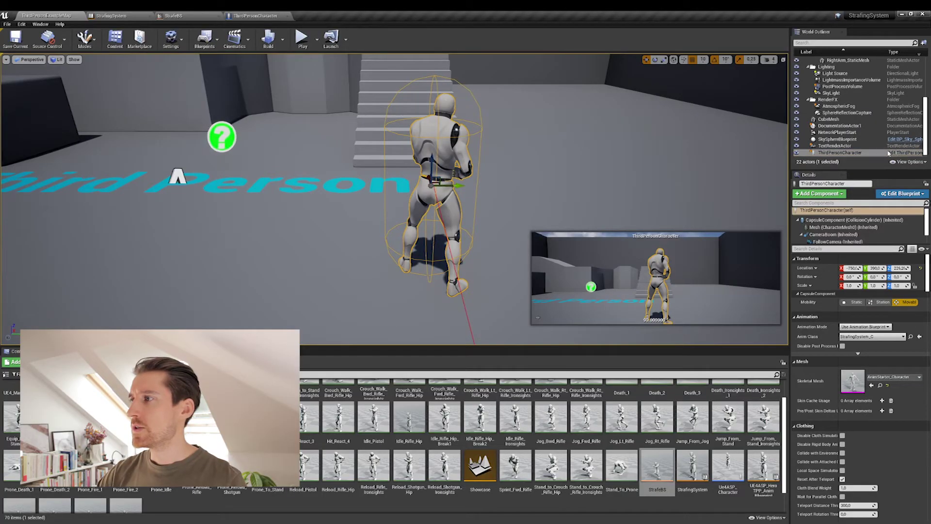
Open the ThirdPersonCharacter blueprint's viewport and enable Use Controller Rotation Yaw in its Pawn settings.
left_click(888, 153)
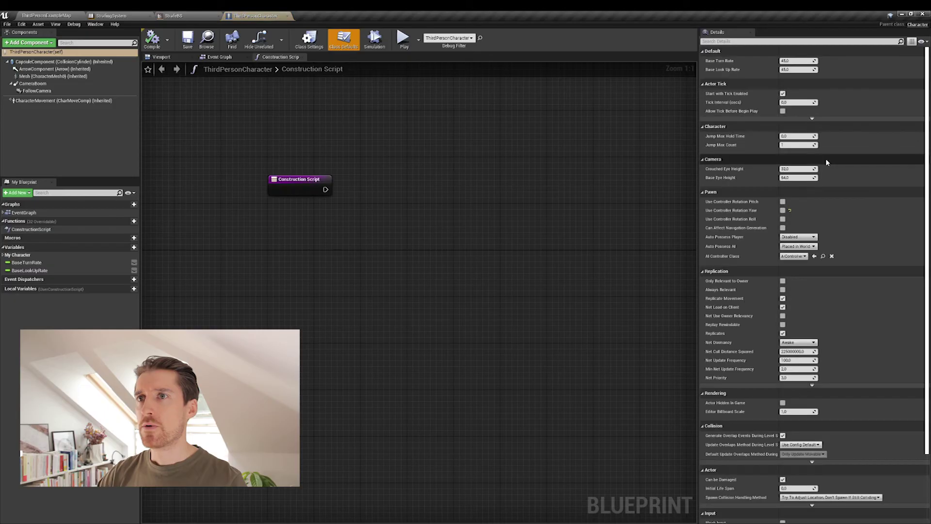
left_click(161, 56)
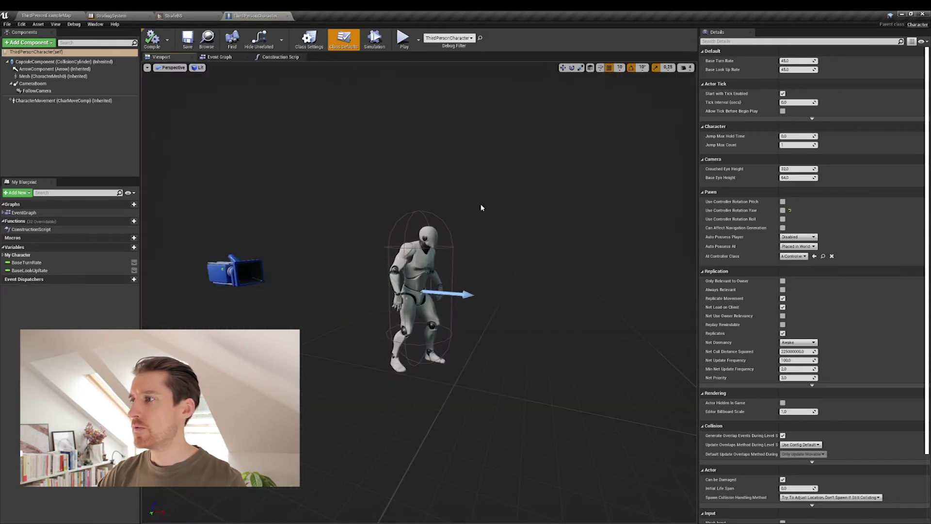
left_click(783, 211)
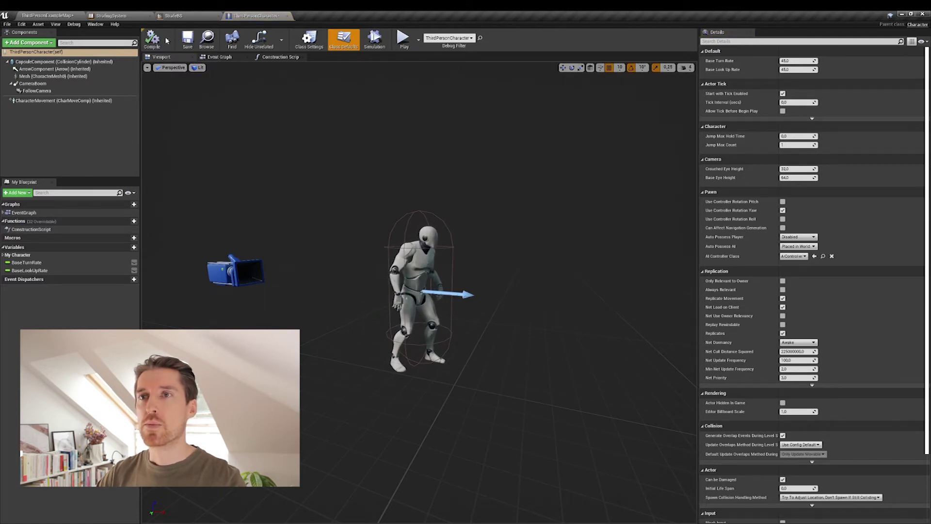
Play ThirdPersonExampleMap, check that the character turns with the camera while moving in all directions, and stop the preview.
left_click(58, 16)
left_click(309, 44)
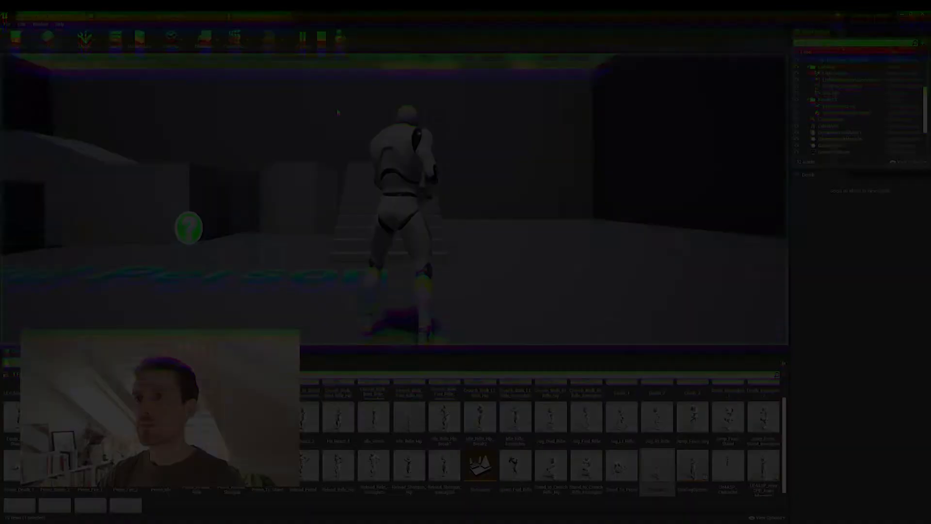
key("w")
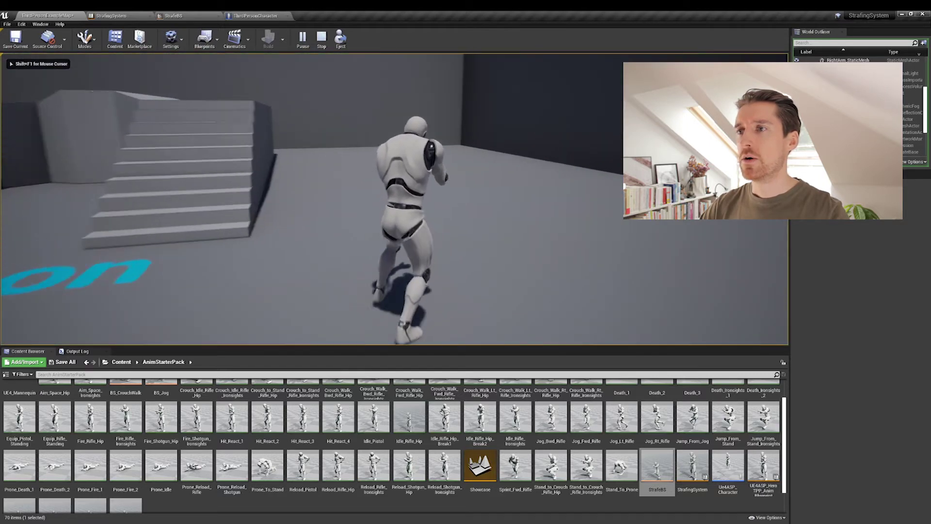
key("s")
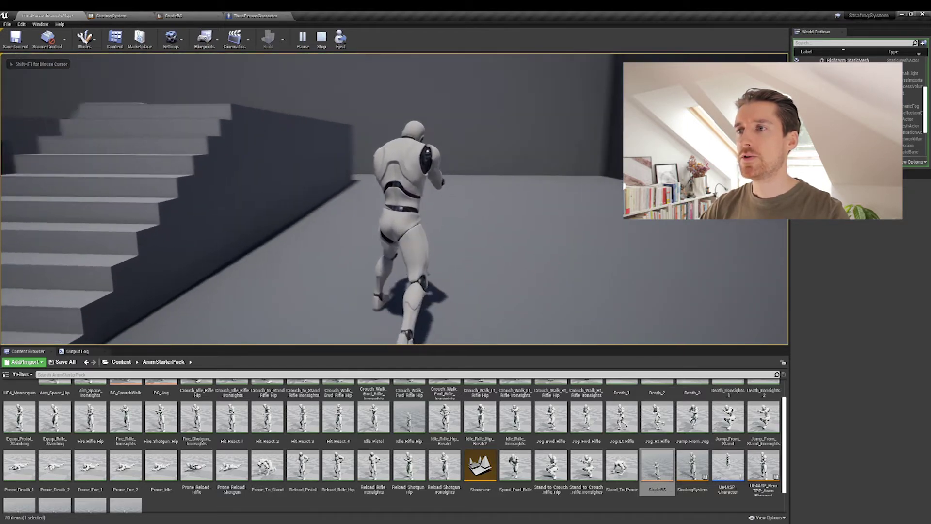
key("w")
key("d")
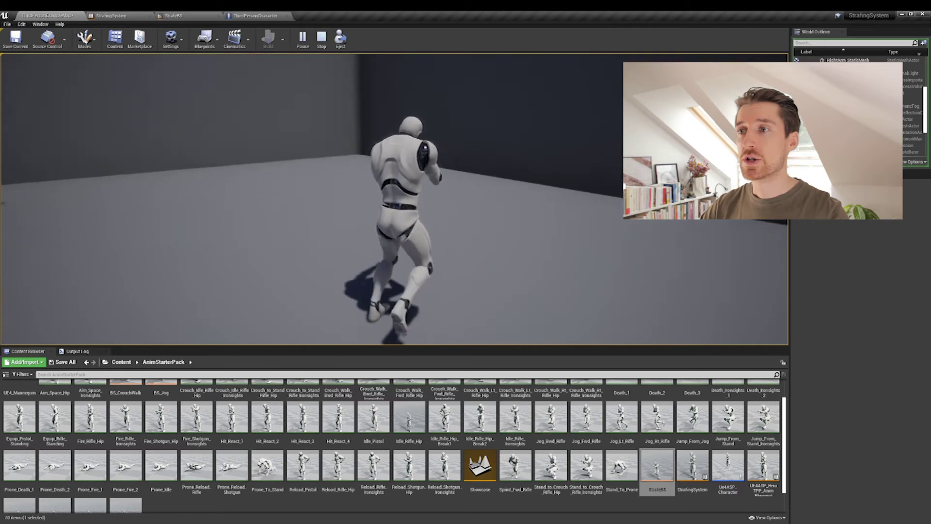
key("a")
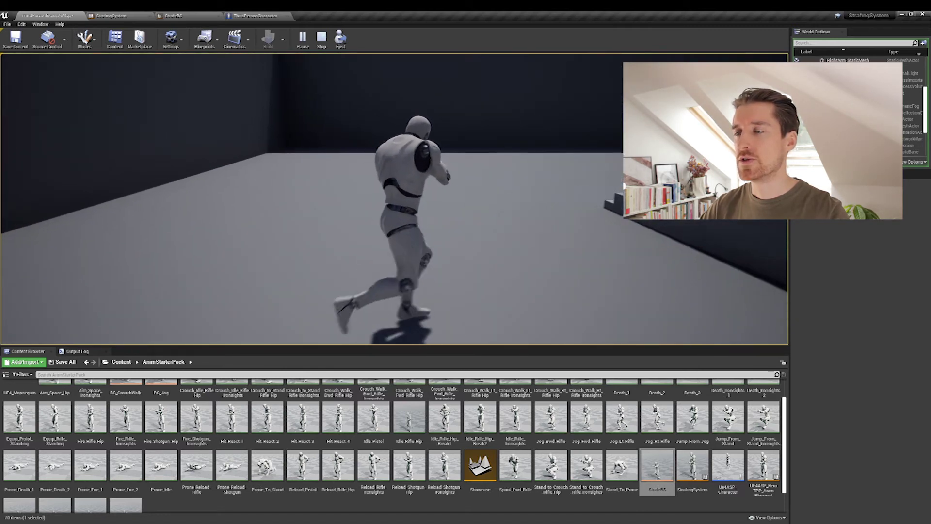
key("d")
key("w")
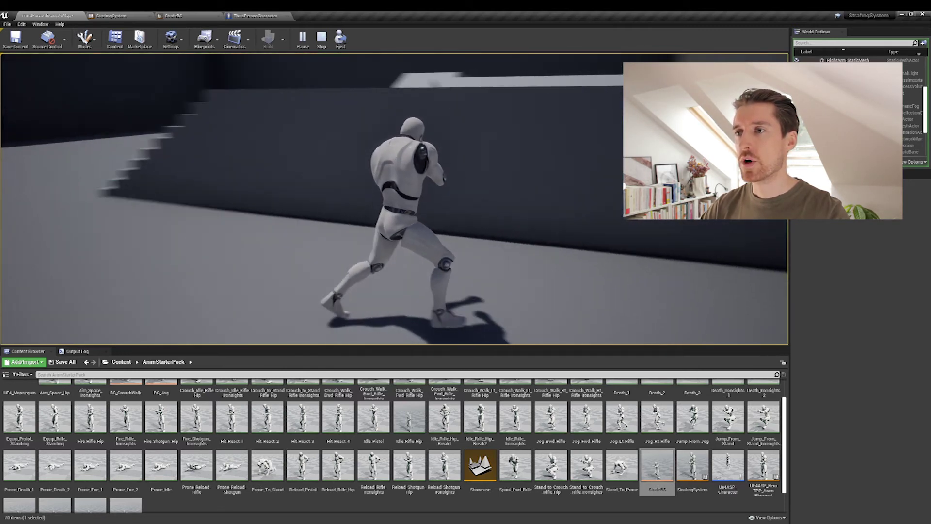
key("Escape")
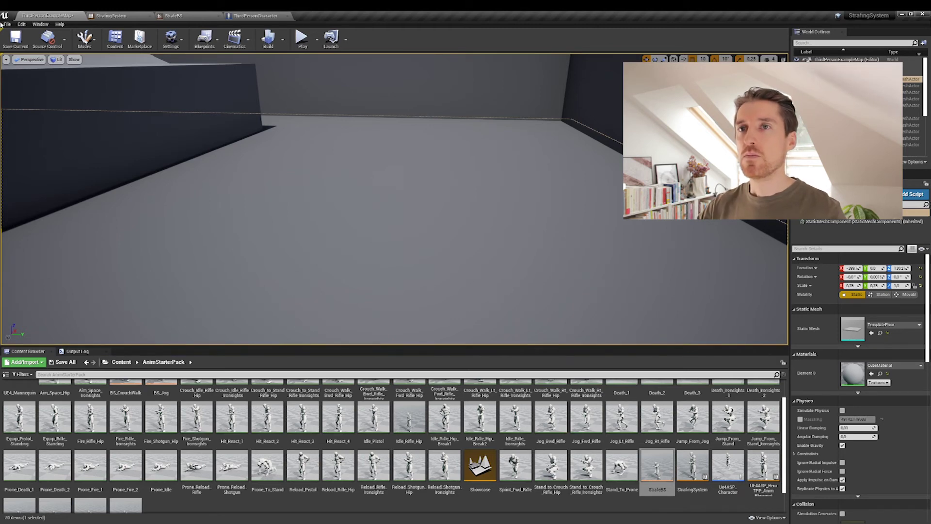
Add a Left Shift keyboard event below the Touch input section in the ThirdPersonCharacter event graph.
left_click(260, 16)
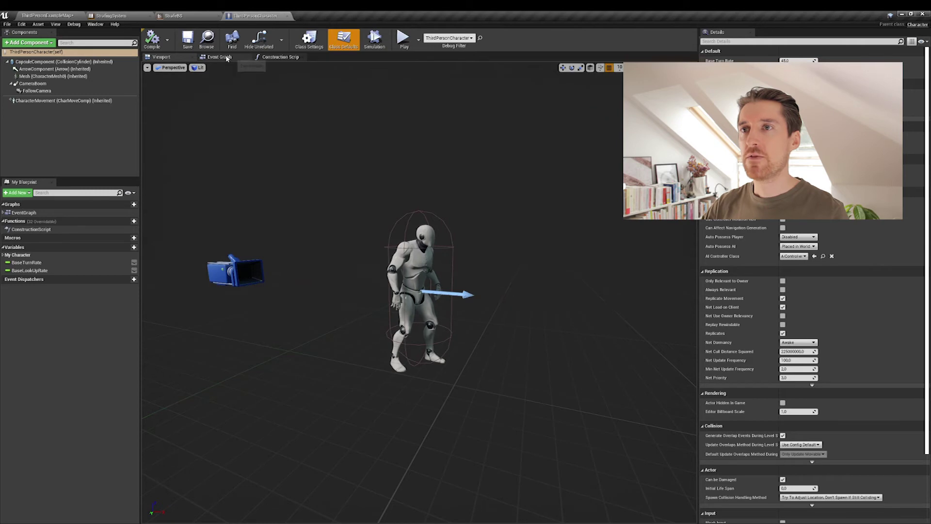
left_click(240, 57)
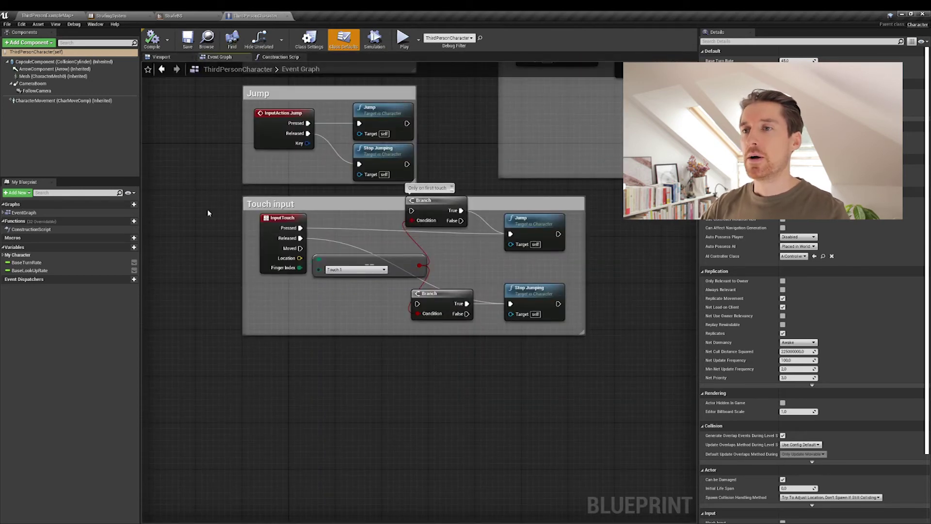
scroll(252, 301, "down", 2)
right_click_drag(306, 389, 298, 252)
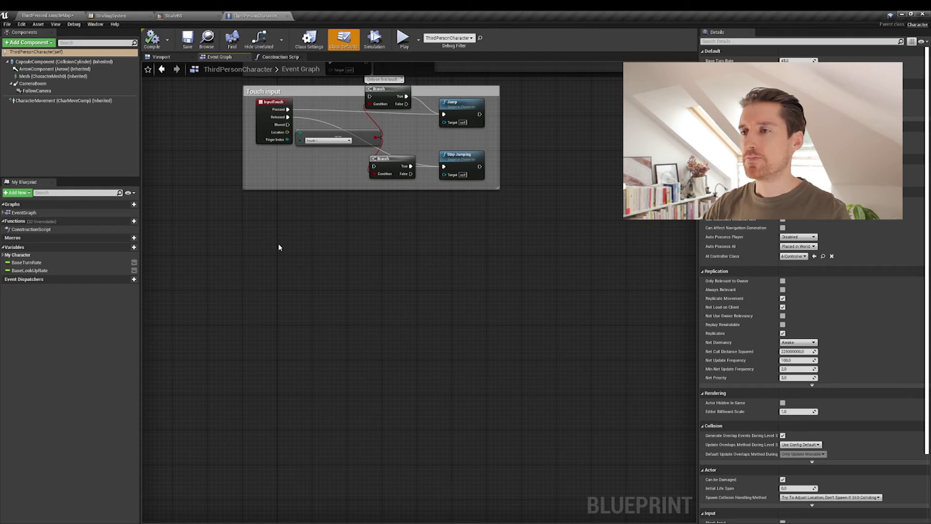
right_click(253, 224)
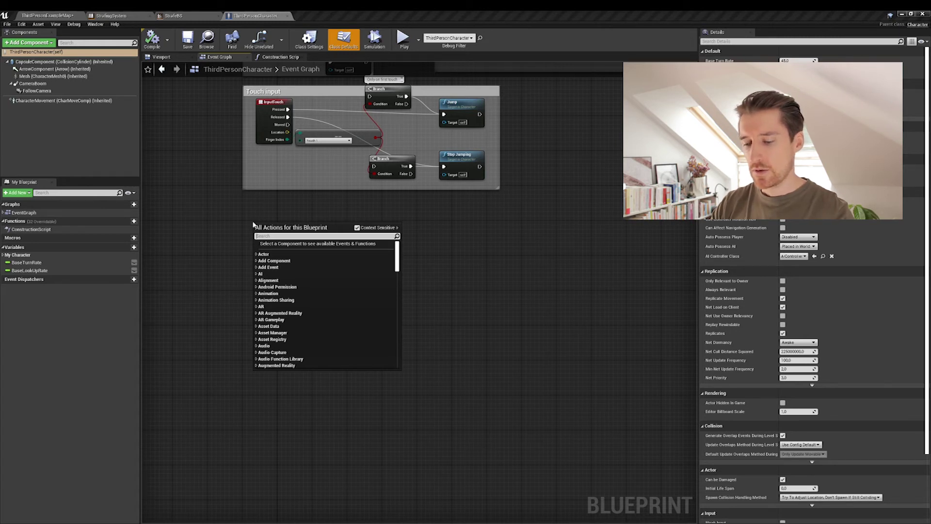
type("lef")
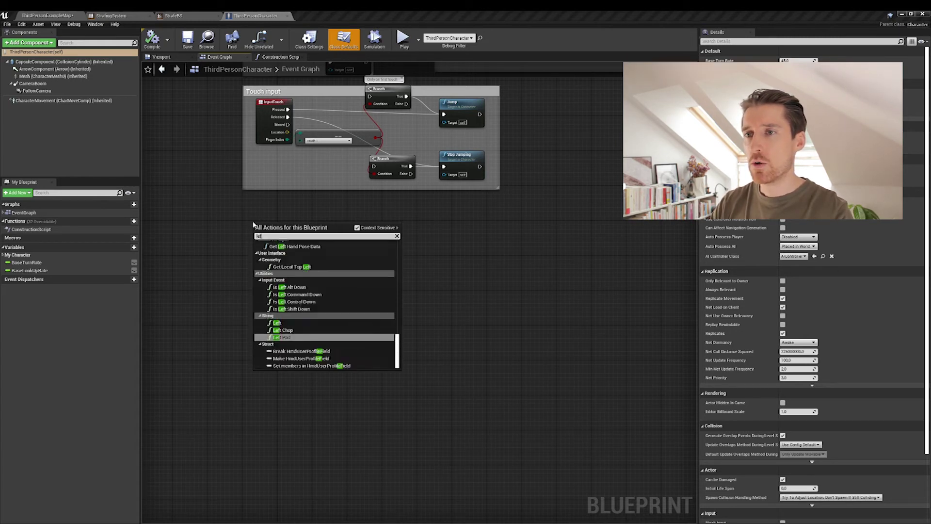
type("t shi")
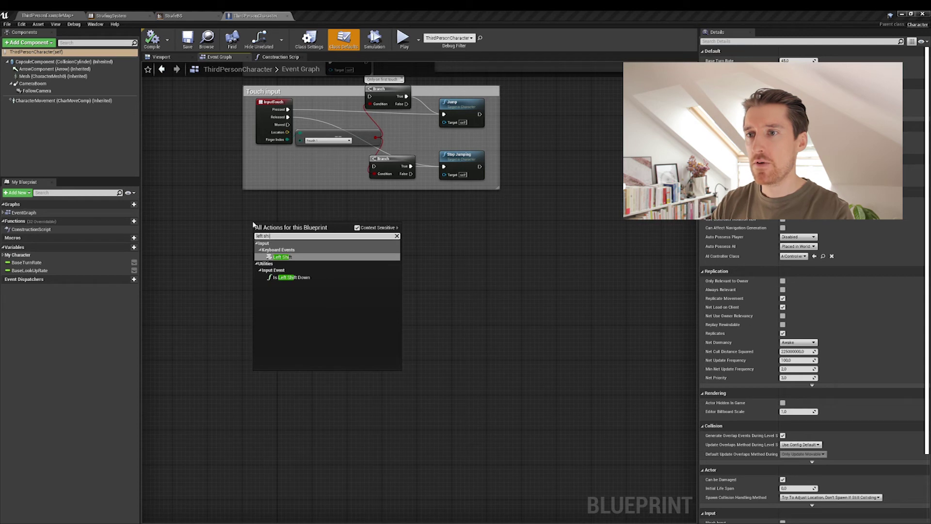
key("Return")
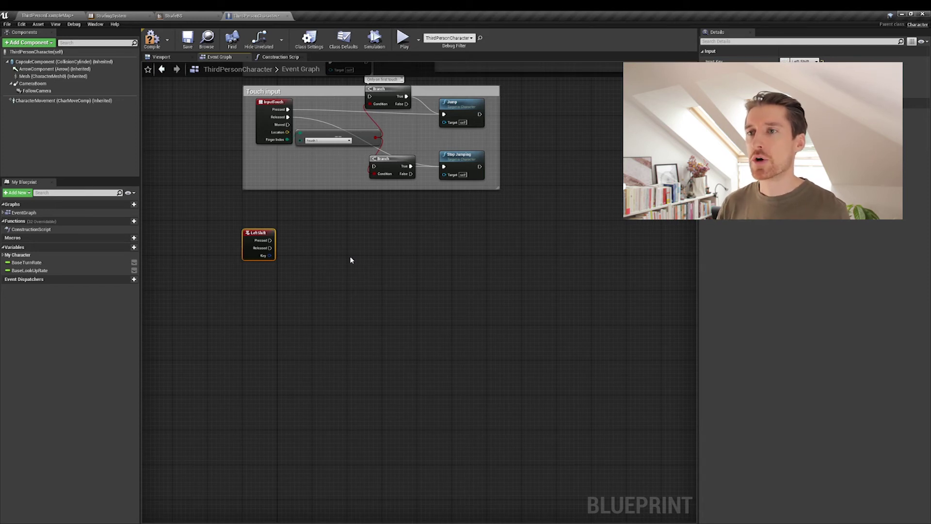
Add a Get Character Movement node below the Left Shift event.
left_click(265, 294)
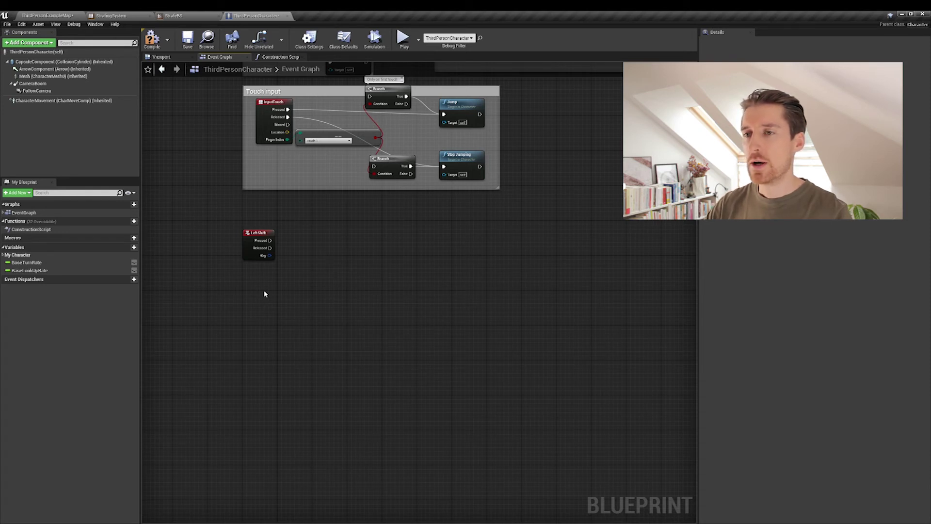
right_click(265, 294)
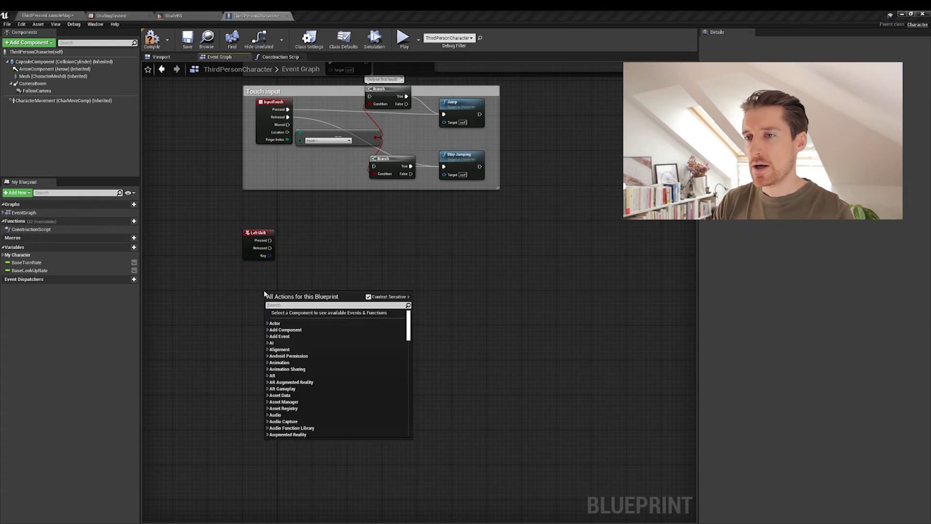
type("get")
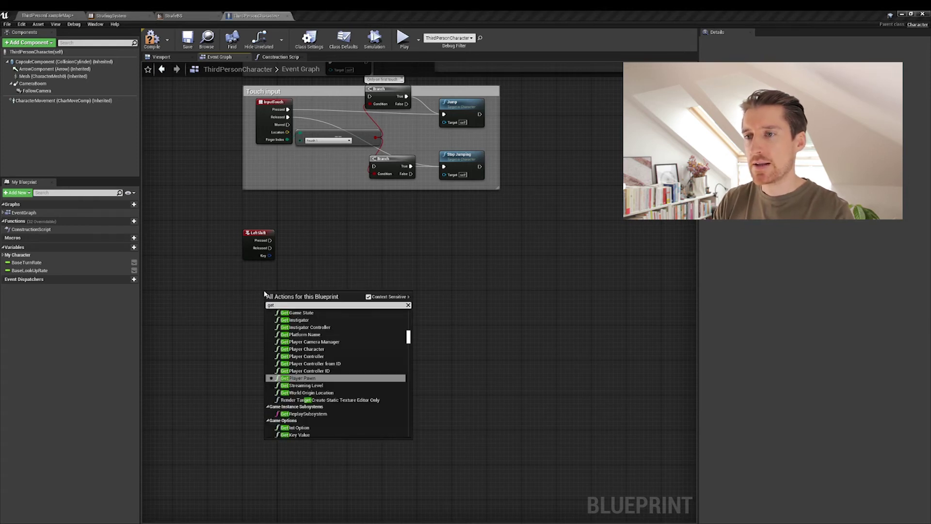
type(" chara mo")
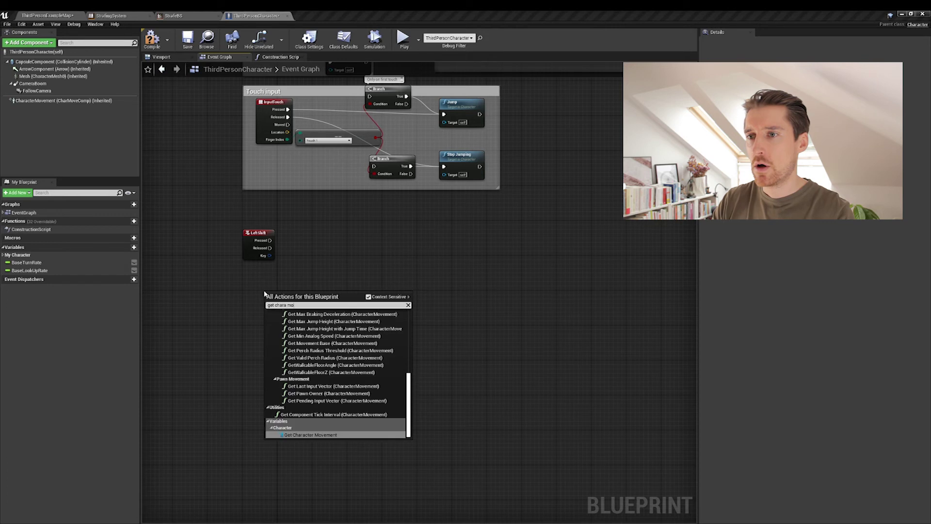
key("BackSpace")
key("BackSpace")
key("BackSpace")
key("BackSpace")
key("BackSpace")
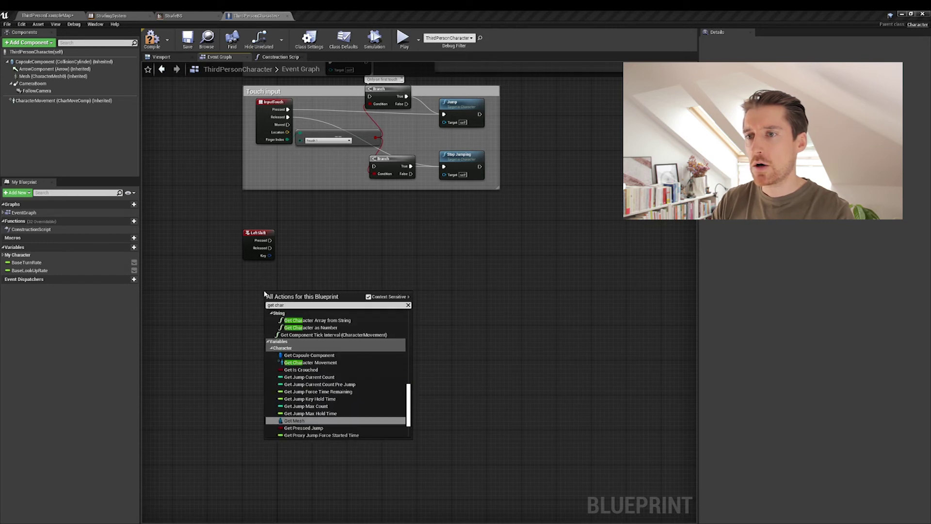
type("move")
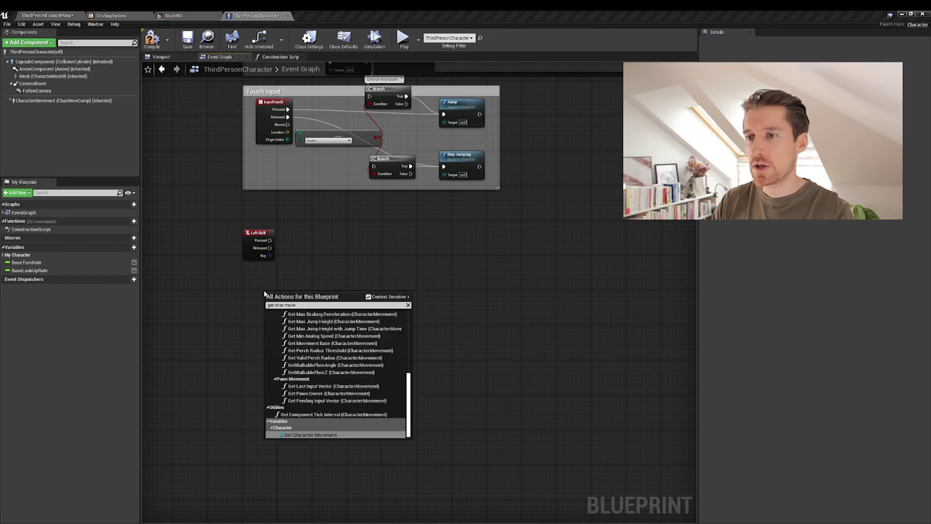
key("Return")
Add a Set Max Walk Speed node that takes Character Movement as its target.
left_click_drag(286, 294, 369, 248)
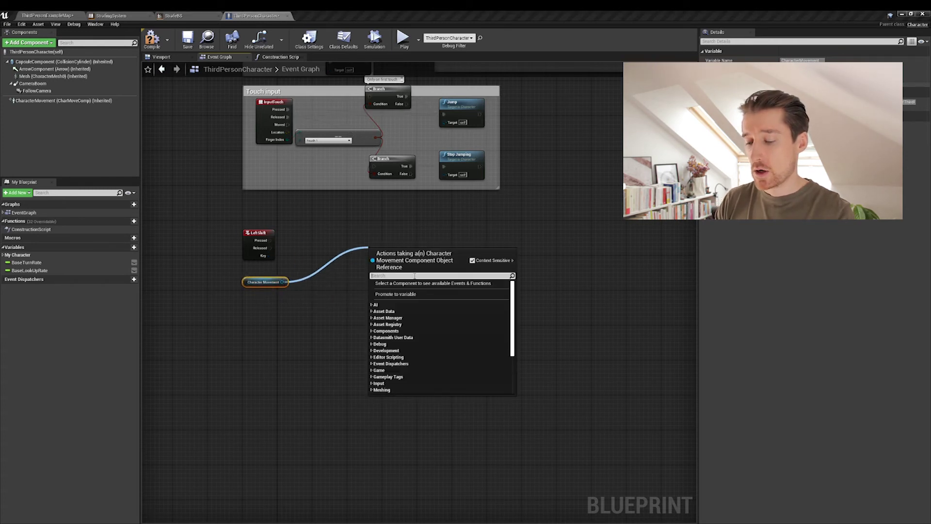
type("walk spe")
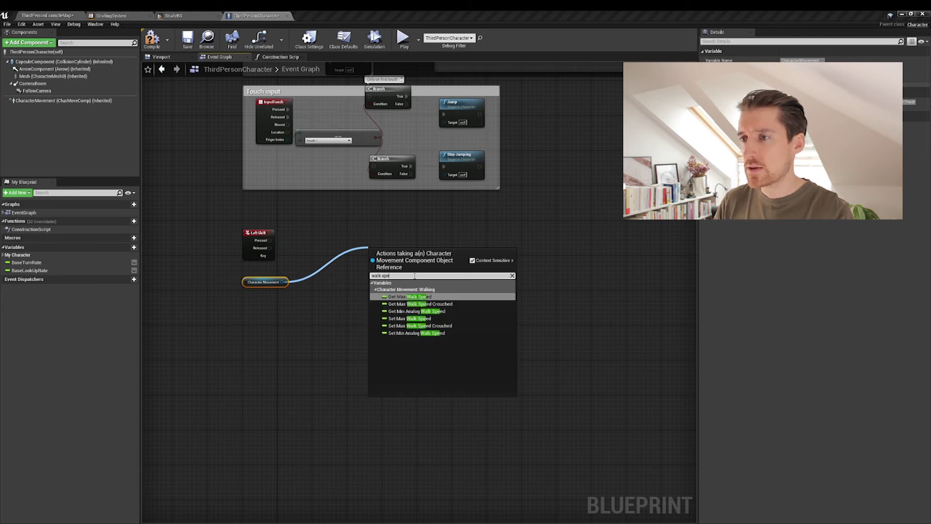
key("Down")
key("Down")
key("Down")
key("Return")
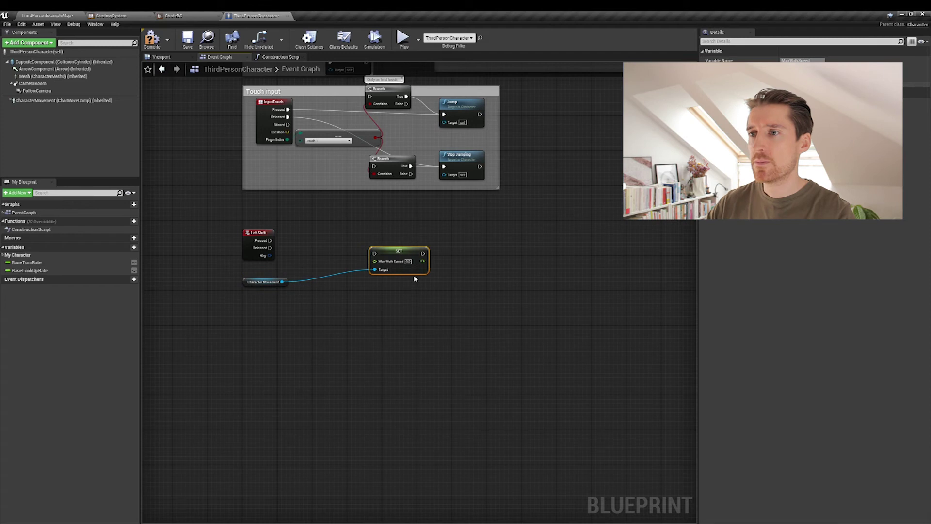
Duplicate the Set Max Walk Speed node, place the copy below the original and connect Character Movement to its target.
key("ctrl+c")
key("ctrl+v")
left_click_drag(472, 334, 391, 299)
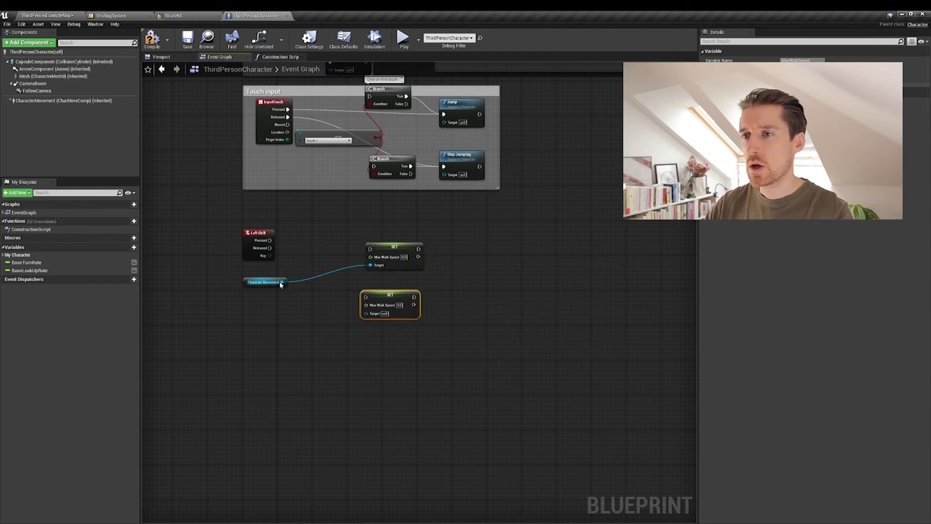
left_click_drag(282, 282, 366, 314)
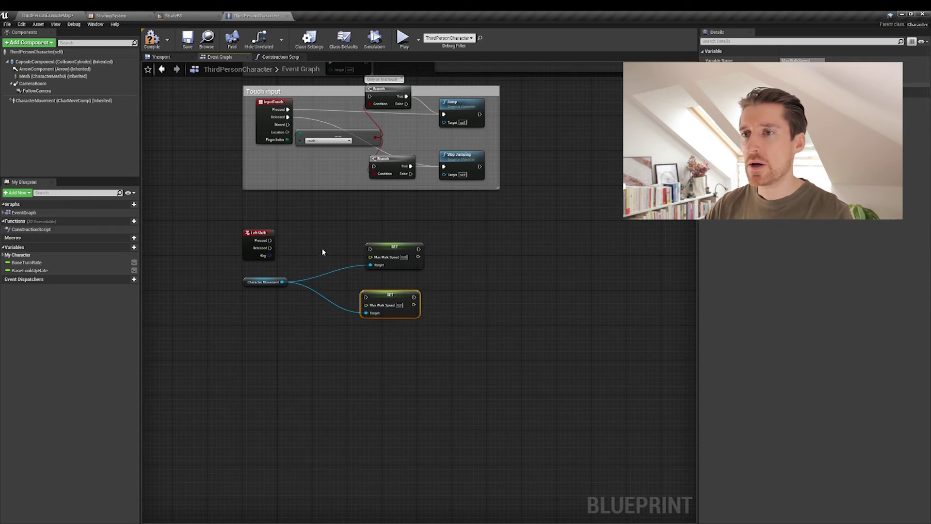
Connect Left Shift Pressed to the upper Max Walk Speed node with value 500 and Released to the lower one with value 200.
left_click(297, 240)
left_click_drag(270, 240, 386, 238)
left_click(395, 248)
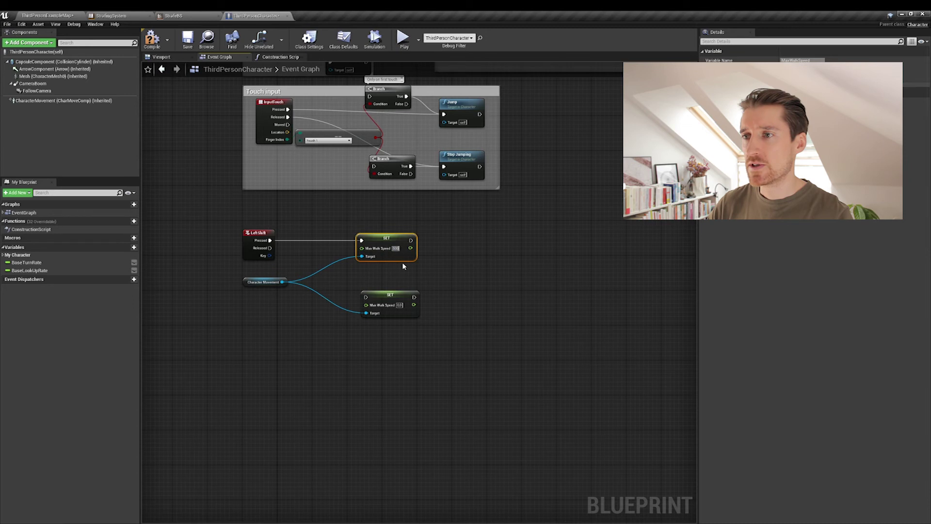
left_click_drag(270, 248, 365, 297)
left_click_drag(282, 282, 366, 313)
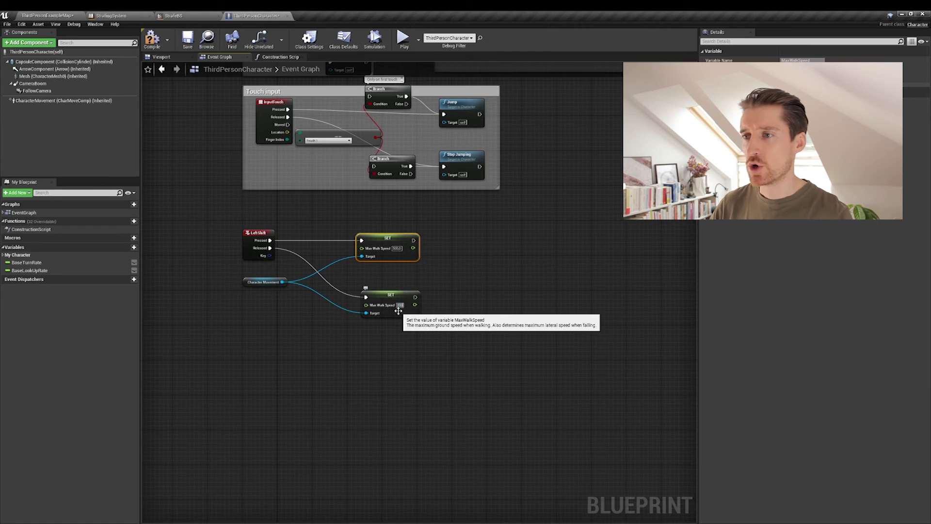
left_click(449, 286)
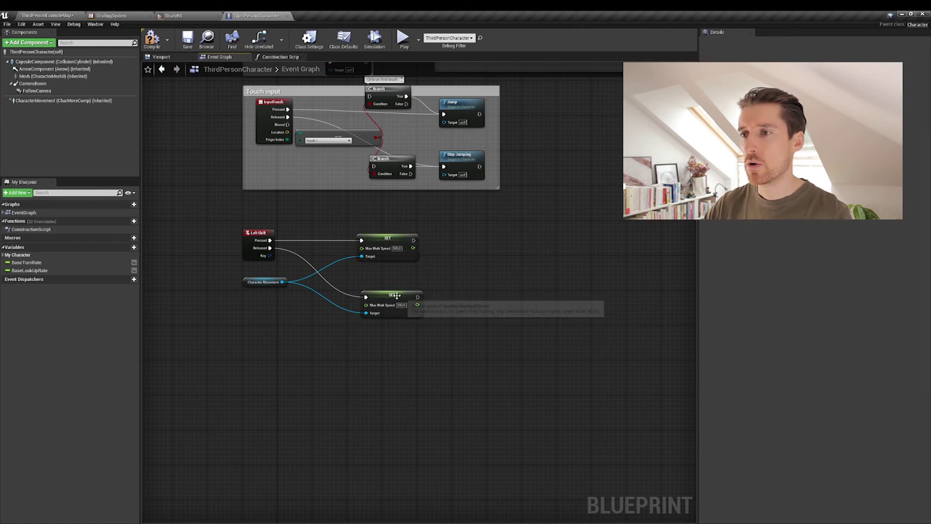
left_click_drag(398, 295, 383, 291)
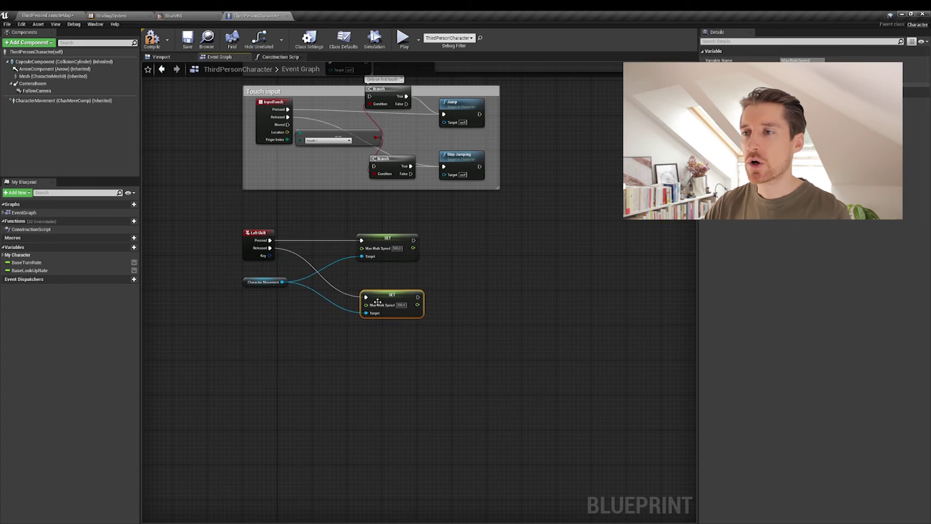
Enclose the Left Shift logic in a comment box titled Running below Touch input, and compile the blueprint.
right_click_drag(517, 204, 537, 347)
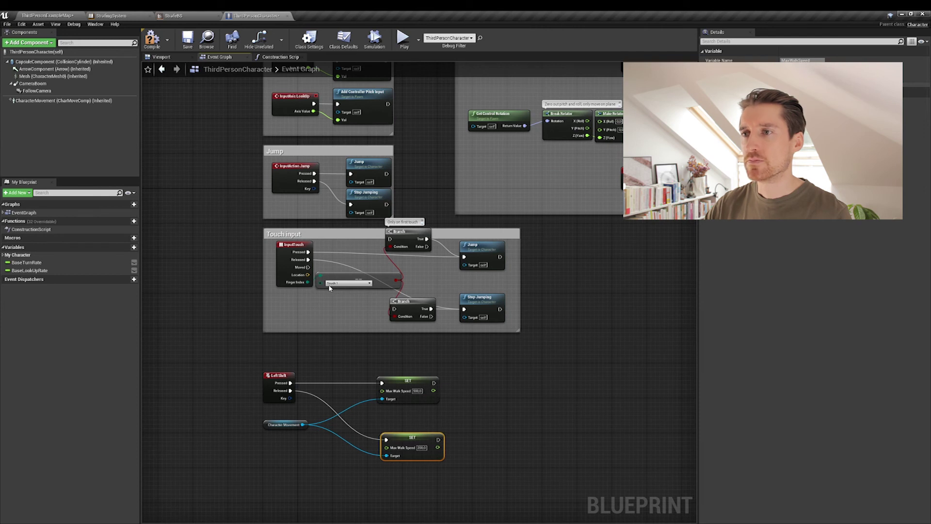
right_click_drag(428, 333, 405, 264)
left_click_drag(396, 369, 401, 366)
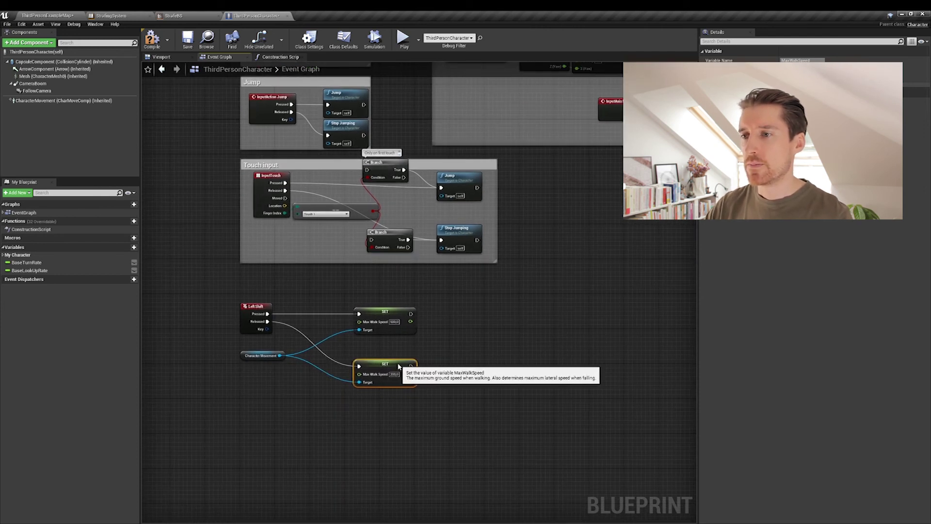
left_click_drag(232, 294, 444, 406)
key("c")
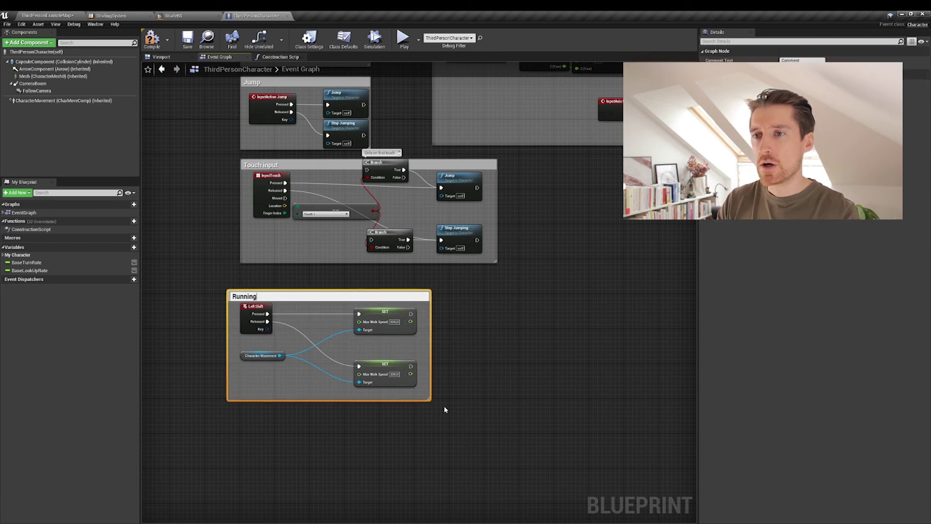
key("Return")
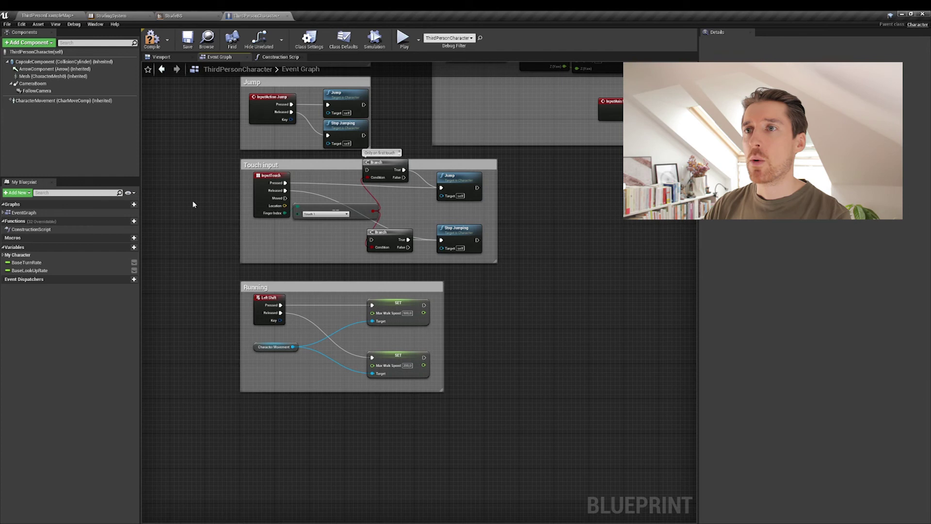
left_click(161, 45)
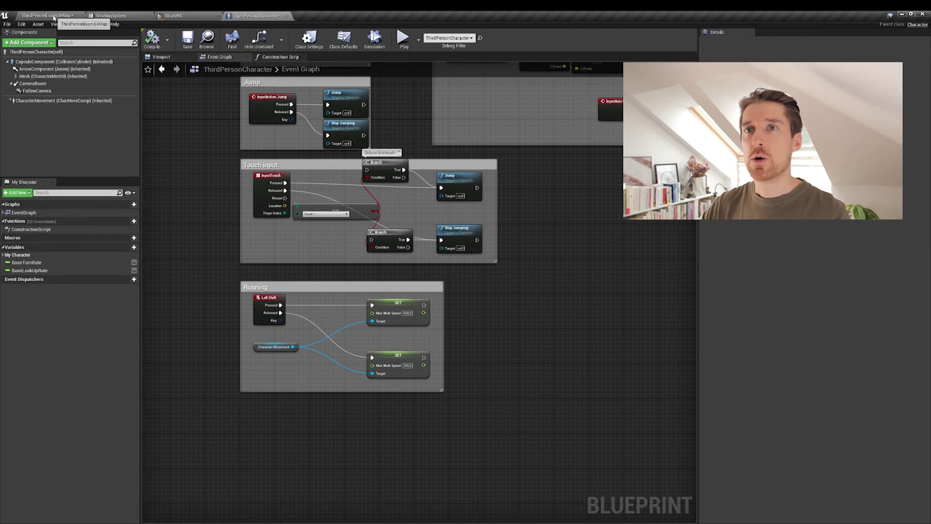
Play ThirdPersonExampleMap, test moving the character with the new walk and run speeds, and stop the preview.
left_click(53, 18)
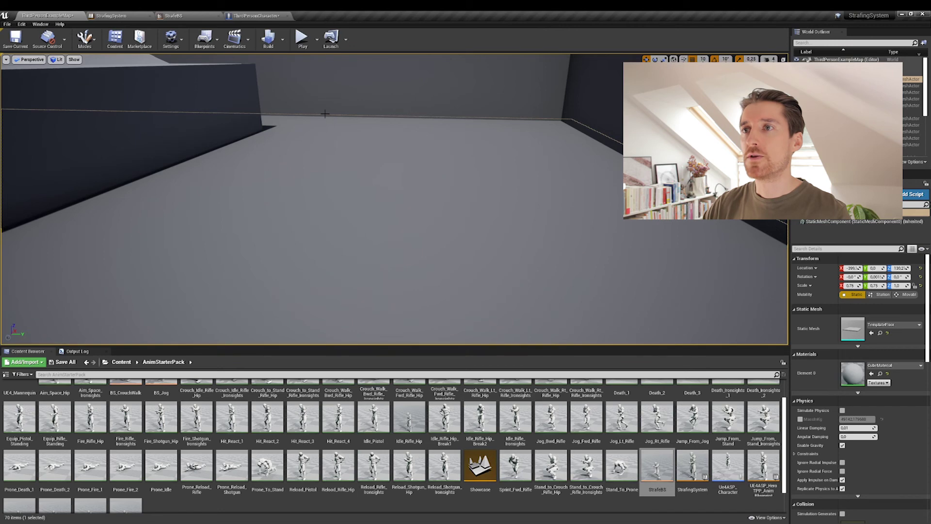
left_click(301, 37)
left_click(424, 213)
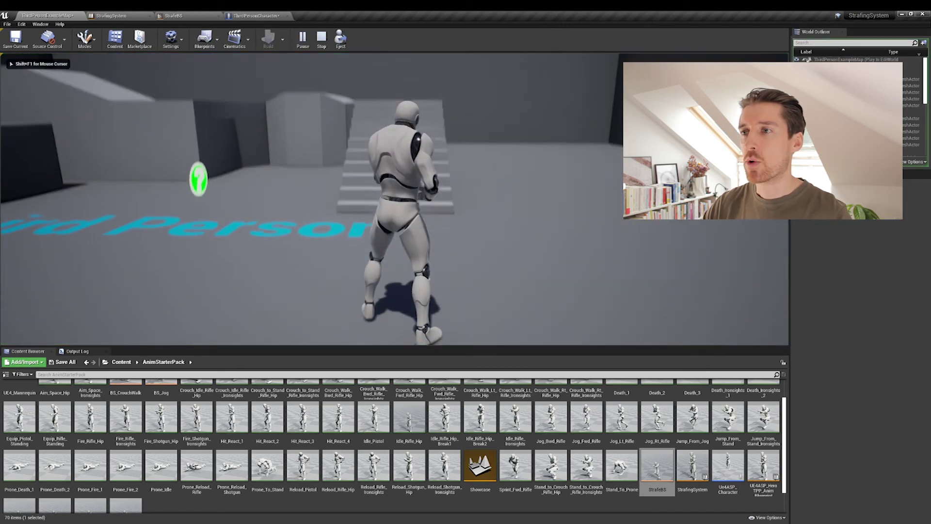
key("a")
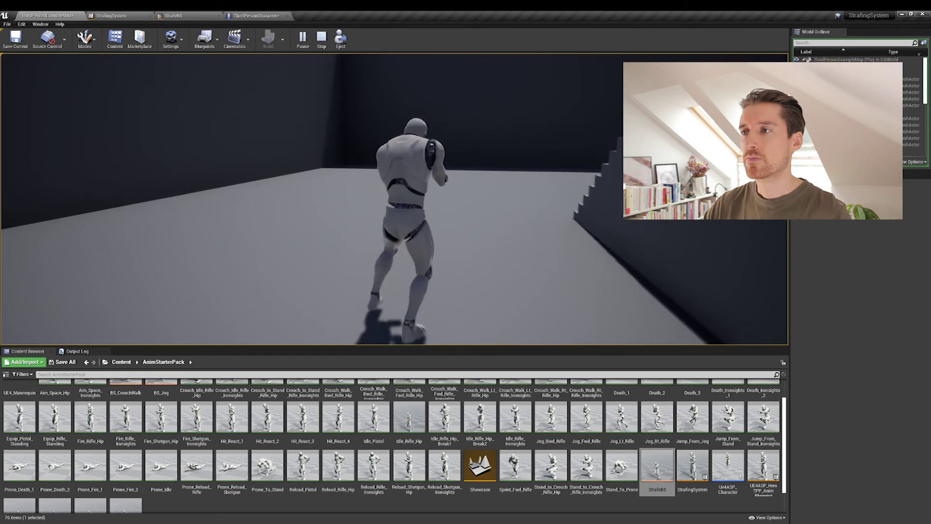
key("Escape")
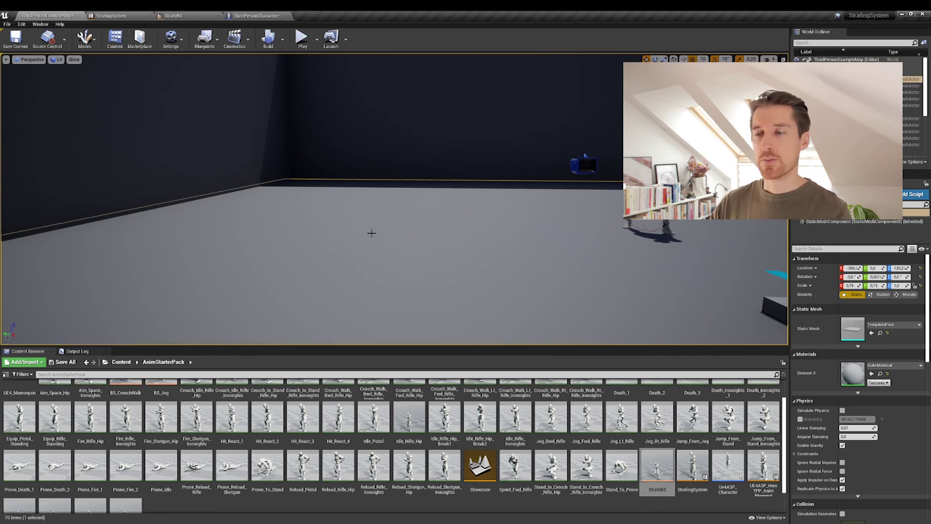
Open the StrafeBS blend space and set the Speed axis maximum value to 500.
left_click(173, 15)
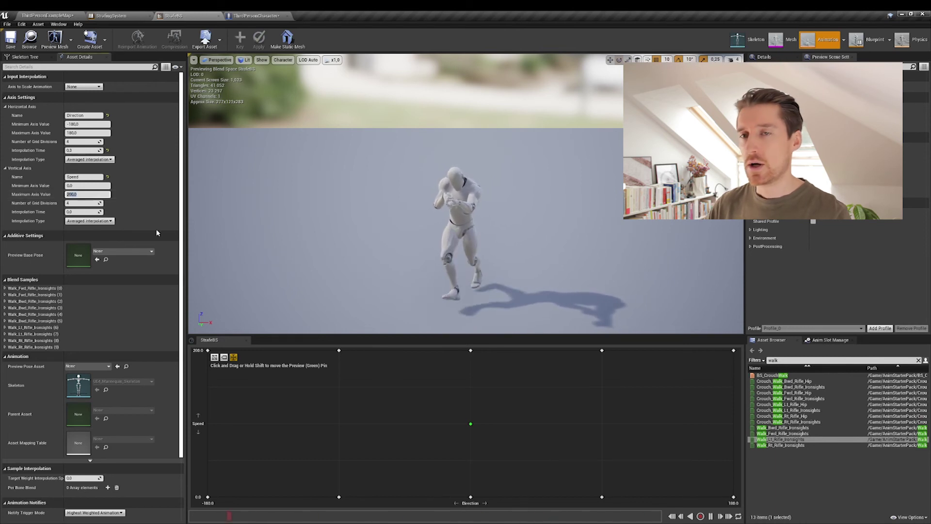
type("500")
key("Return")
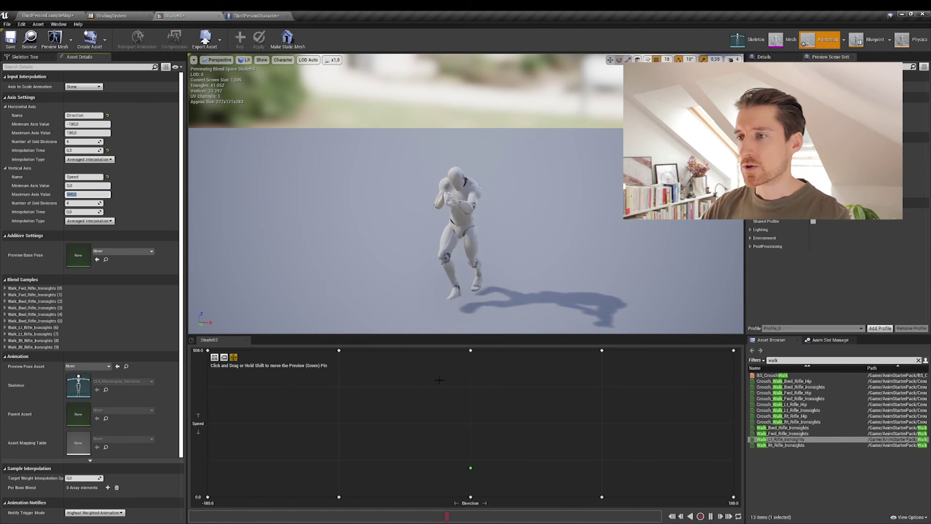
Move the five walk samples from the upper edge of the StrafeBS grid to speed 250, keeping their directions.
left_click_drag(470, 350, 468, 417)
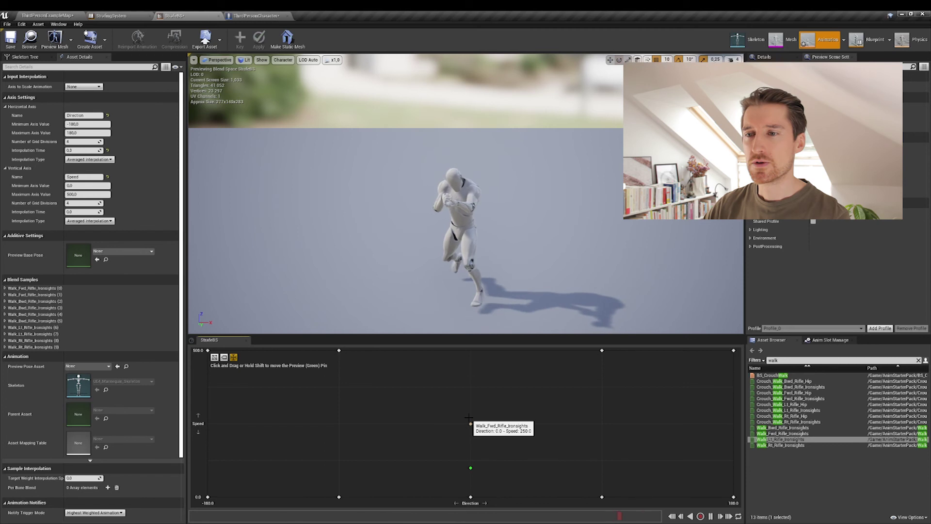
left_click_drag(469, 418, 468, 421)
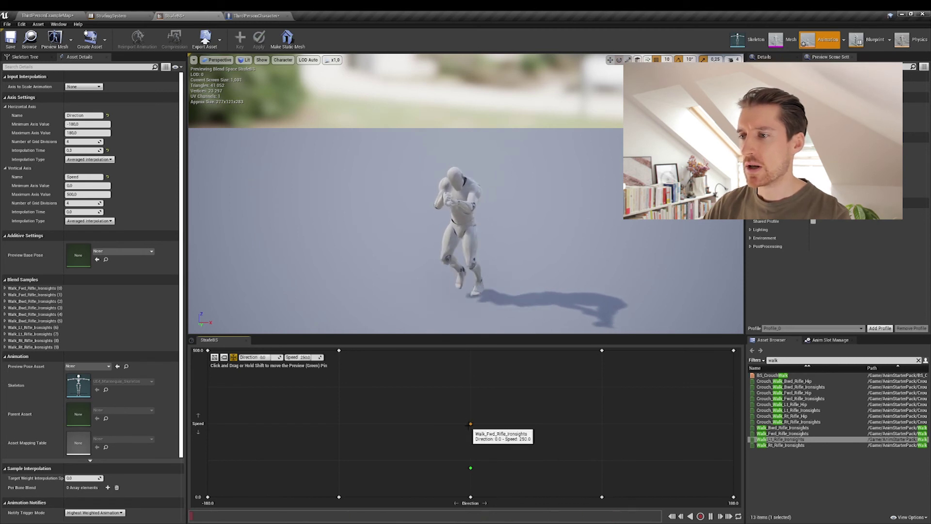
left_click_drag(602, 350, 602, 423)
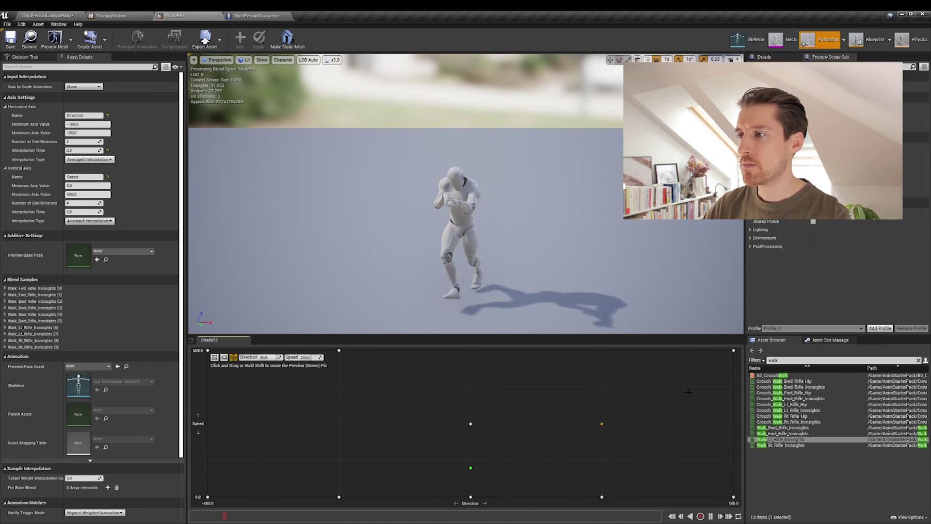
left_click_drag(733, 350, 733, 423)
left_click_drag(339, 350, 339, 423)
left_click_drag(208, 350, 207, 423)
Place jog animations at speed 500: Jog_Fwd_Rifle at direction 0, Jog_Bwd_Rifle at -180 and 180, Jog_Rt_Rifle at 90, Jog_Lt_Rifle at -90.
type("jog")
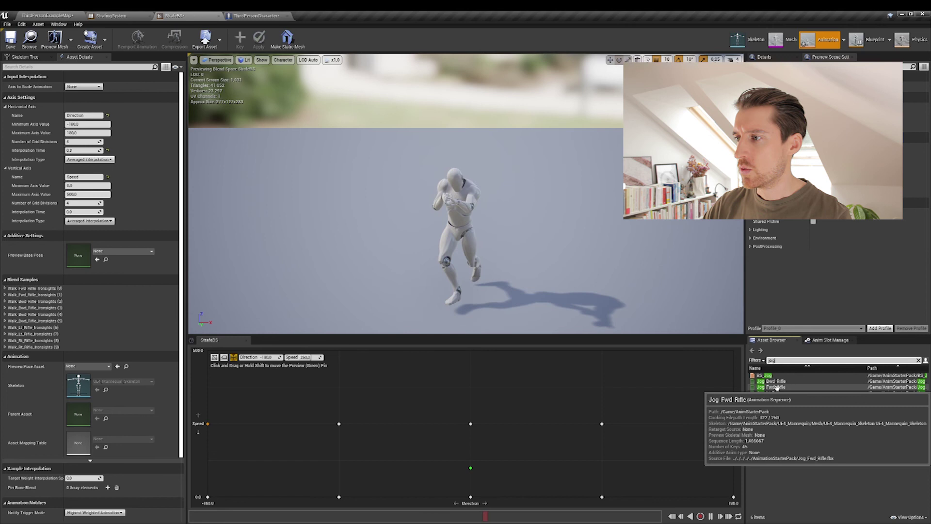
left_click_drag(775, 387, 470, 350)
left_click_drag(770, 381, 738, 348)
left_click_drag(773, 382, 202, 349)
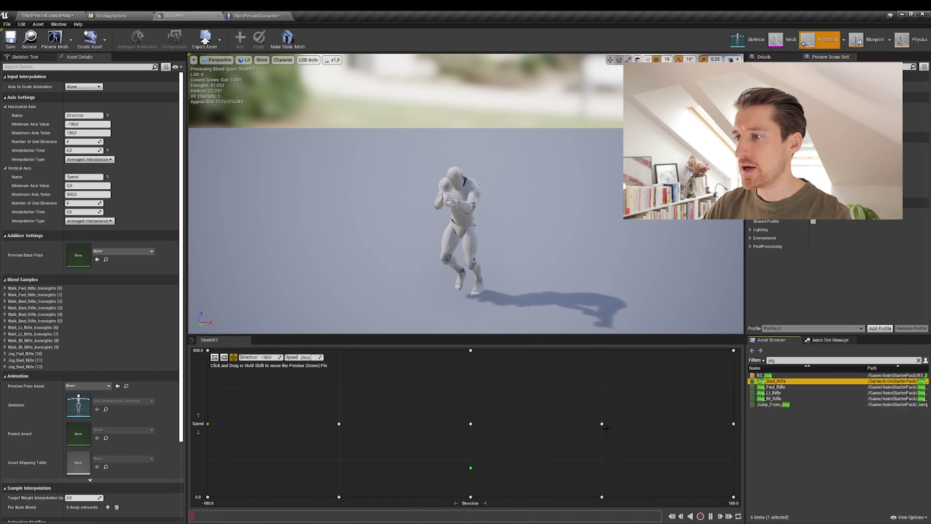
left_click_drag(777, 398, 601, 350)
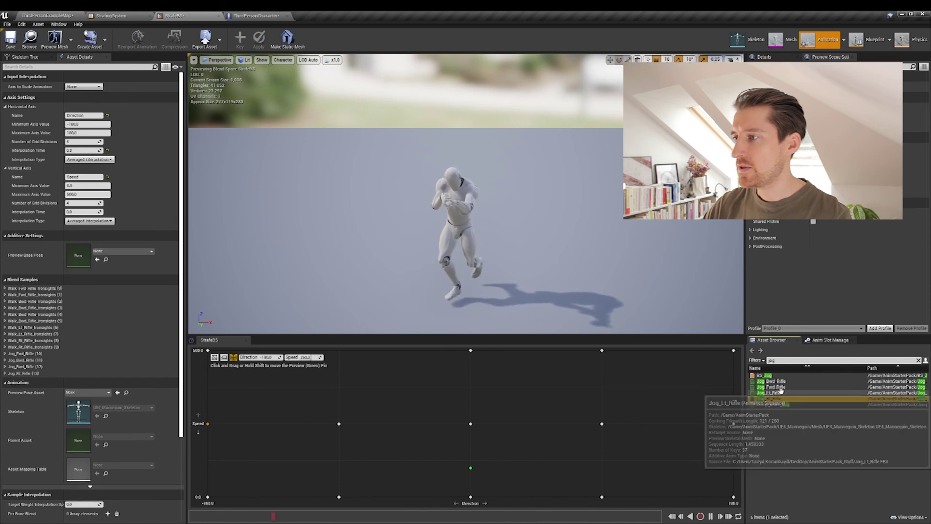
left_click_drag(769, 393, 339, 350)
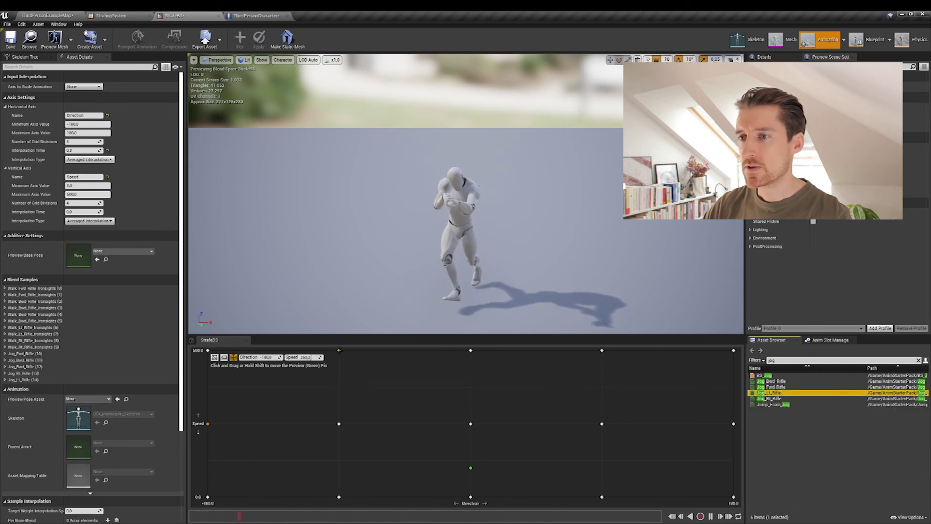
Preview the forward blend in StrafeBS from idle through walking at speed 250 to jogging at speed 500.
key("shift")
left_click_drag(470, 488, 469, 423)
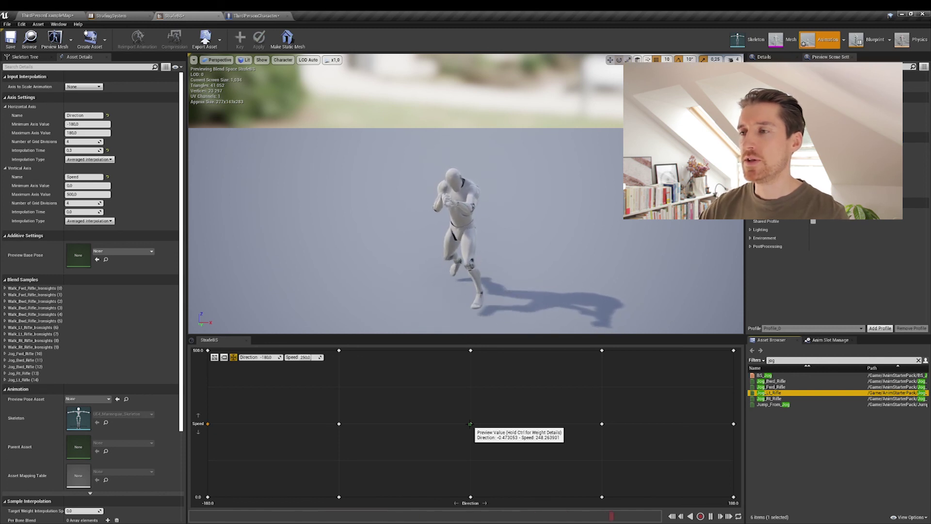
left_click_drag(470, 423, 471, 350)
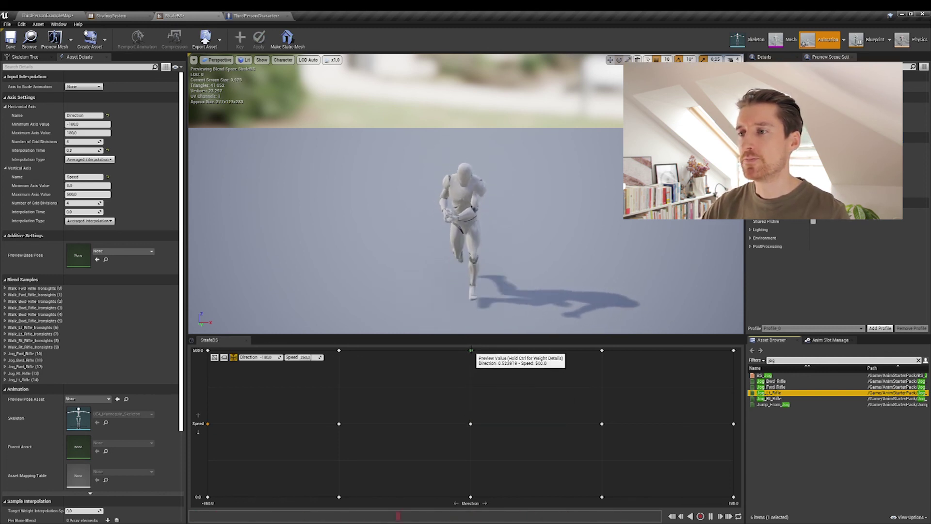
Save the StrafeBS blend space and play-test the character's forward walking and jogging in the third-person example level.
left_click(10, 37)
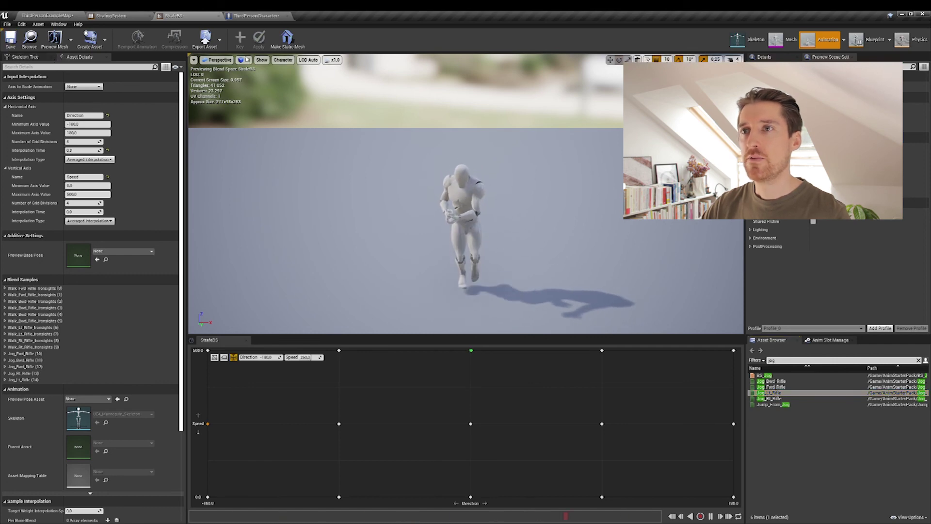
left_click(53, 16)
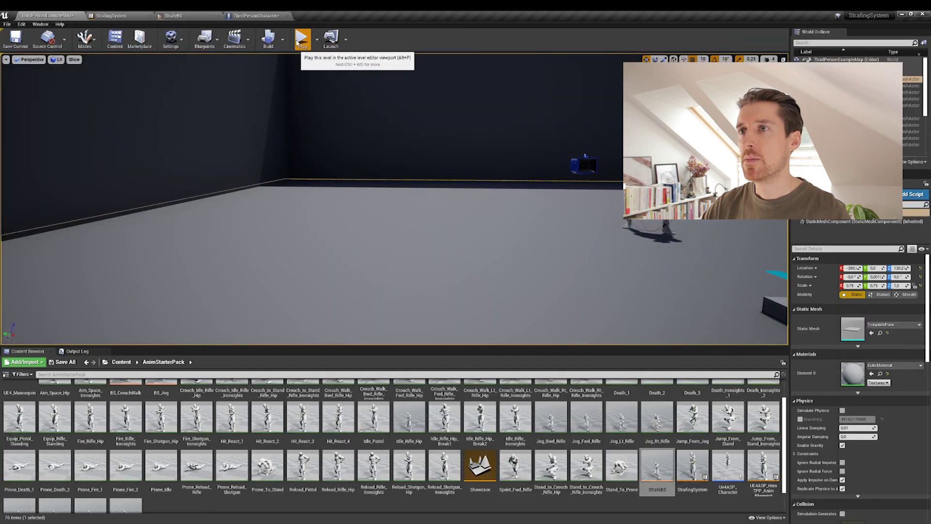
left_click(302, 37)
left_click(408, 205)
key("w")
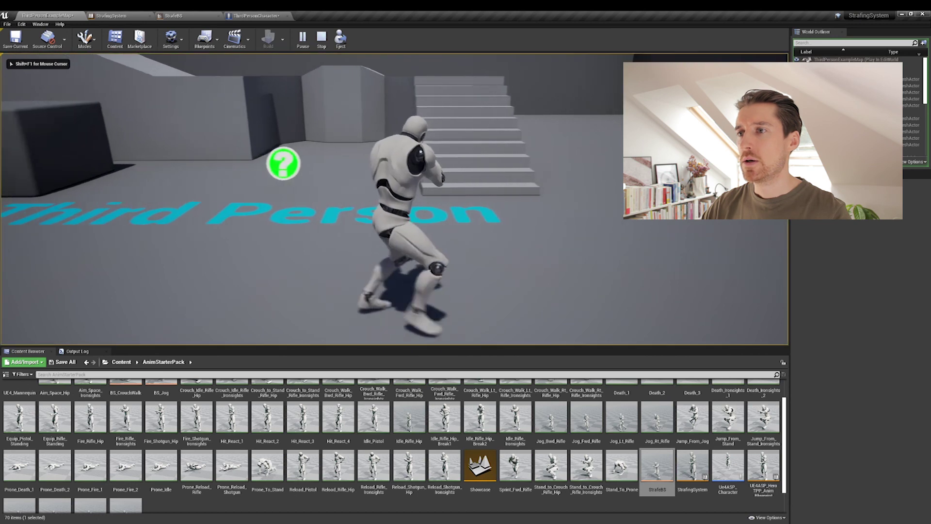
key("w")
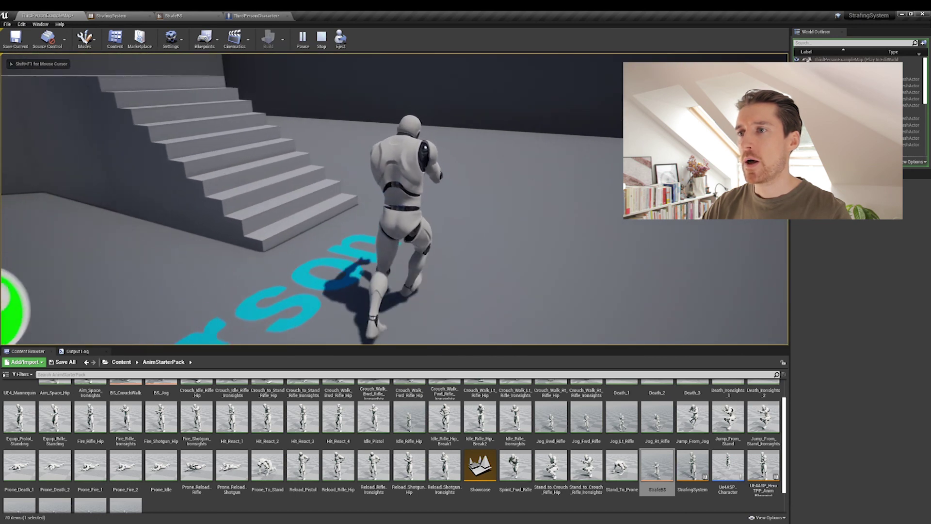
key("w")
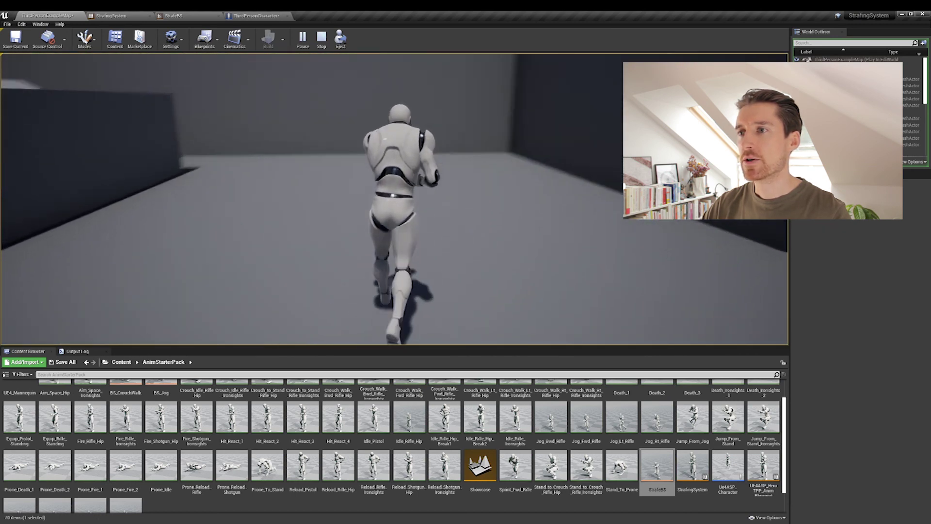
key("w")
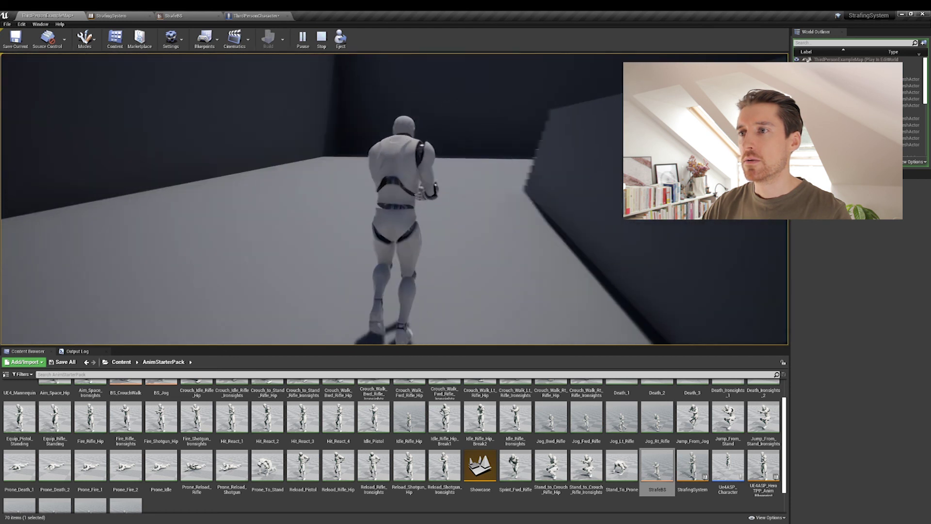
key("w")
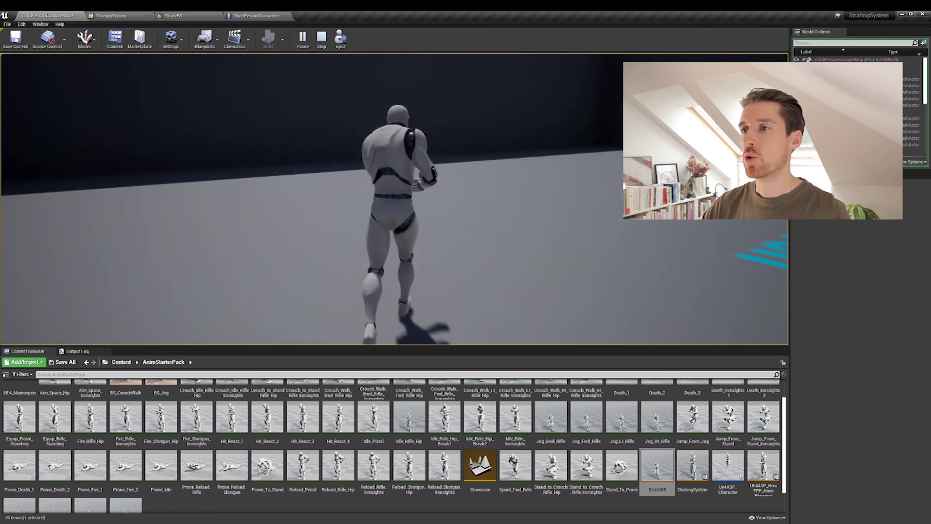
key("w")
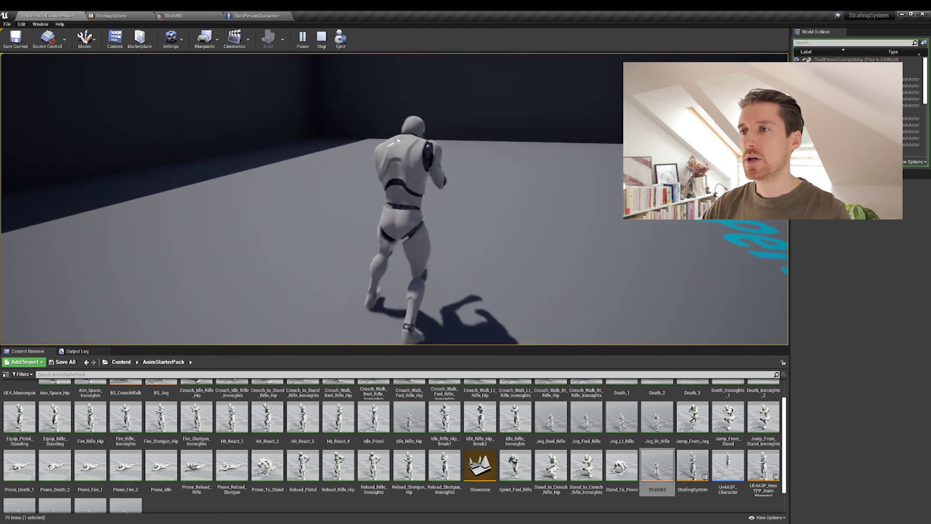
key("w")
key("Escape")
key("Escape")
Set the interpolation time of the Speed axis in StrafeBS to 0.3.
left_click(193, 17)
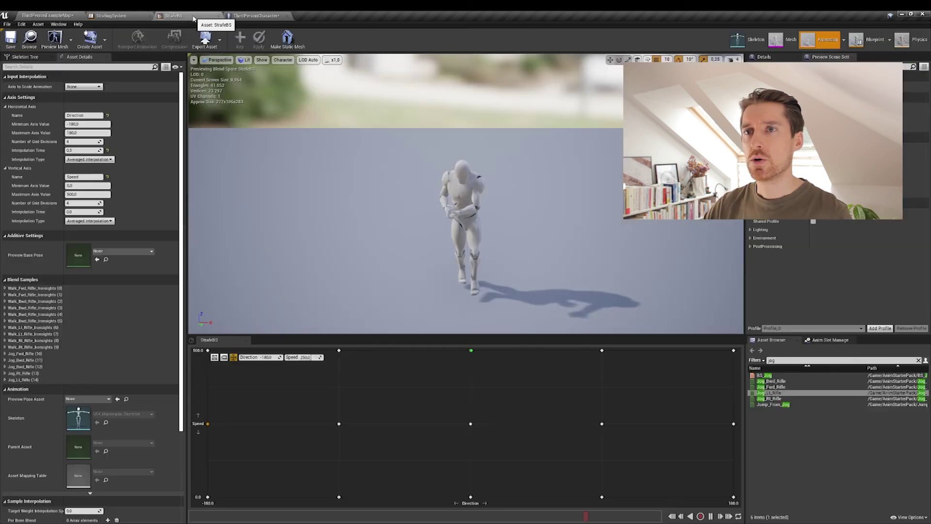
left_click(84, 212)
type("0.3")
key("Return")
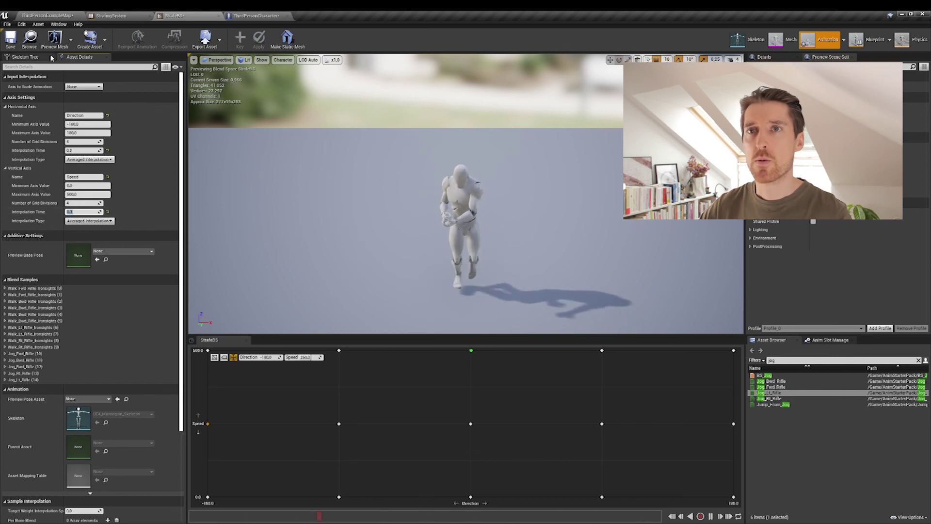
Play-test the level again to check how smoothly the character blends between idle, walking and jogging.
left_click(47, 15)
left_click(301, 36)
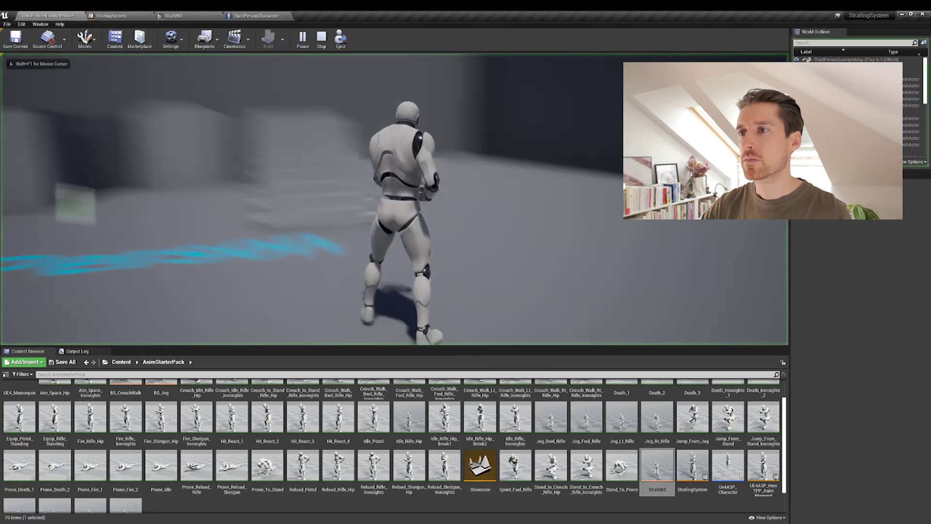
key("w")
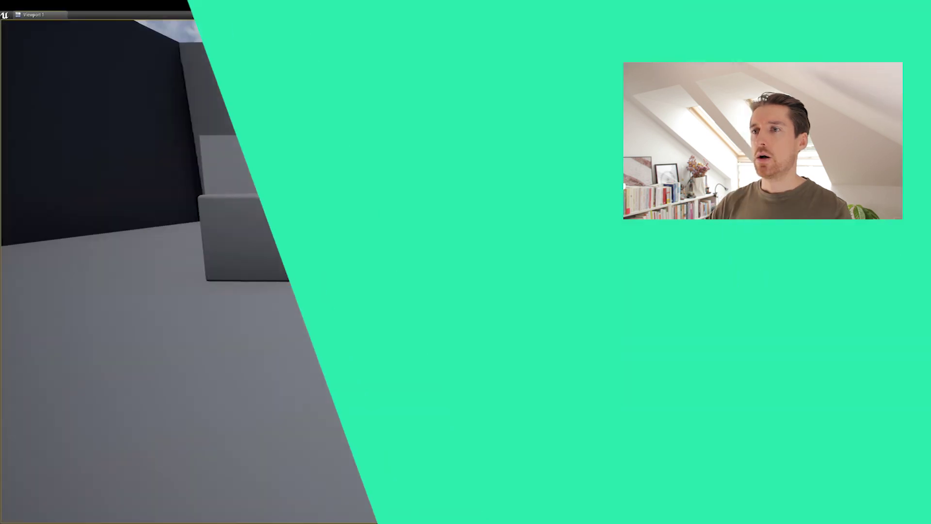
key("d")
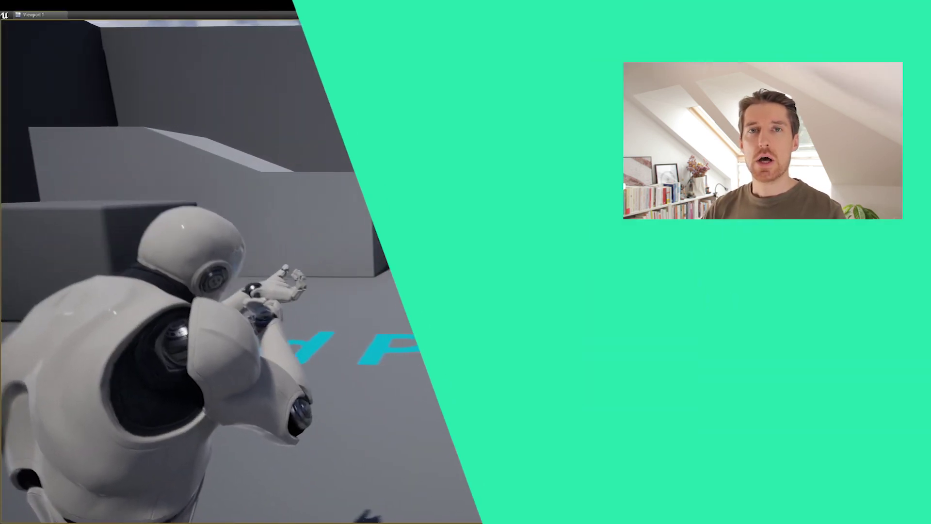
key("a")
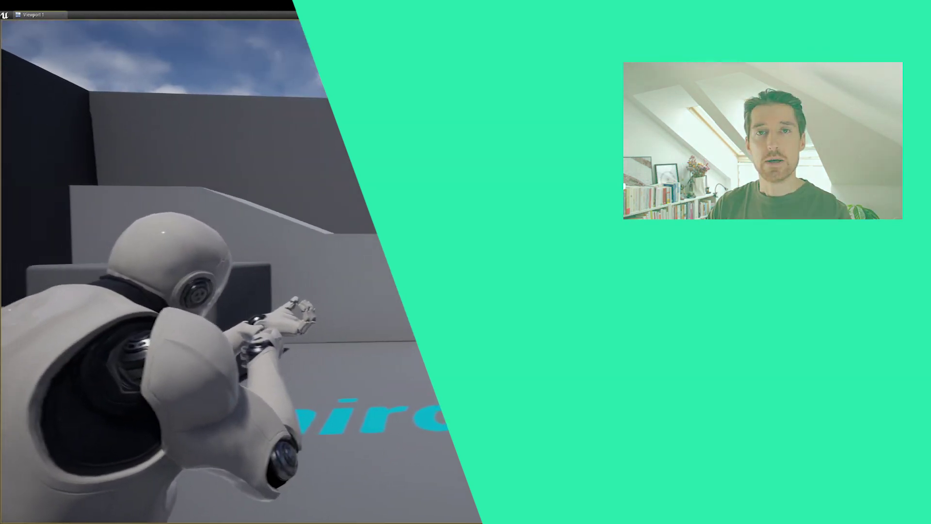
key("d")
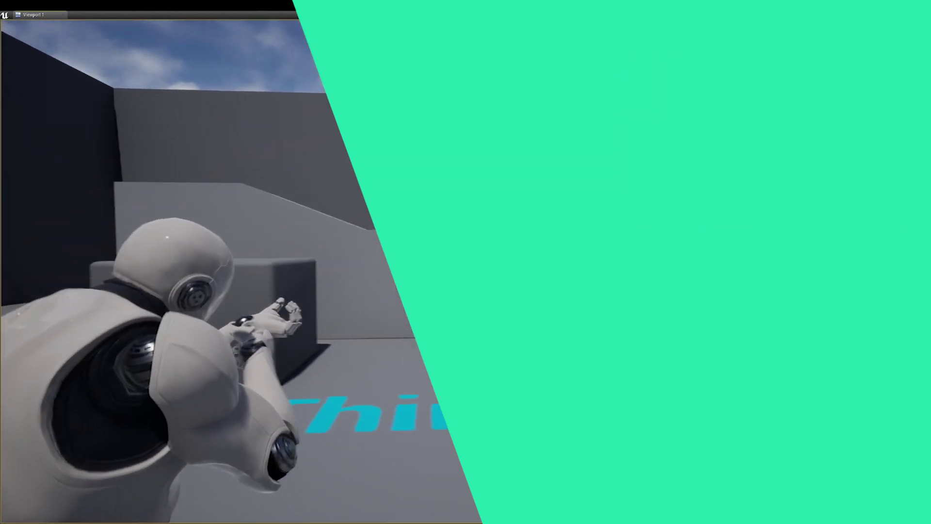